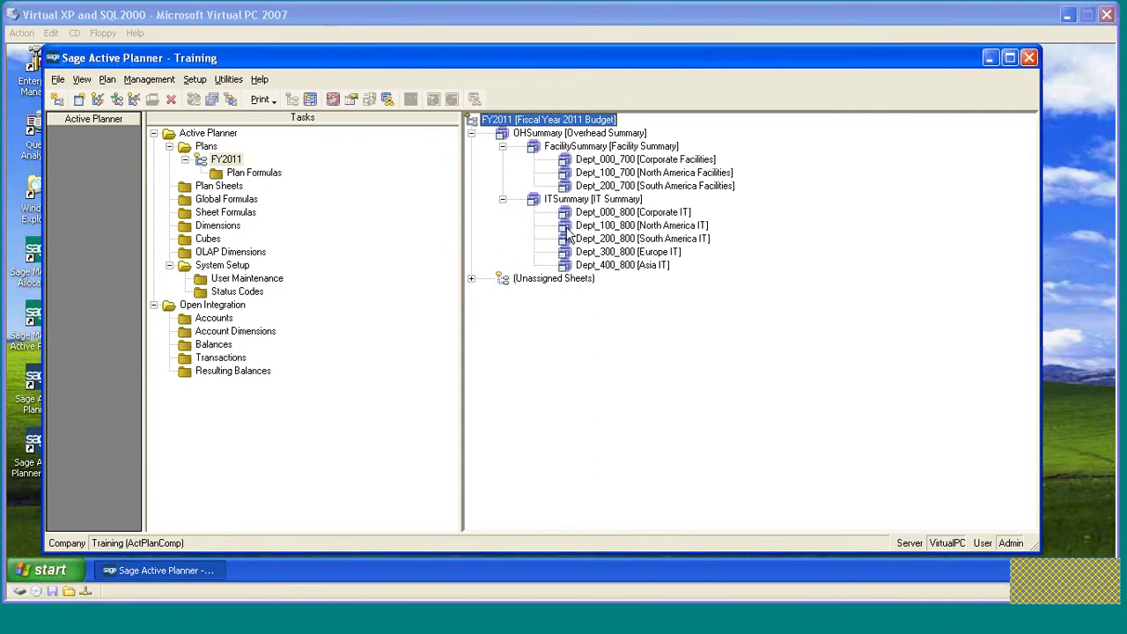
Open the Dept_100_800 North America IT plan sheet and inspect the February 2011 budget formulas for the salary expense rows and their total
click(569, 231)
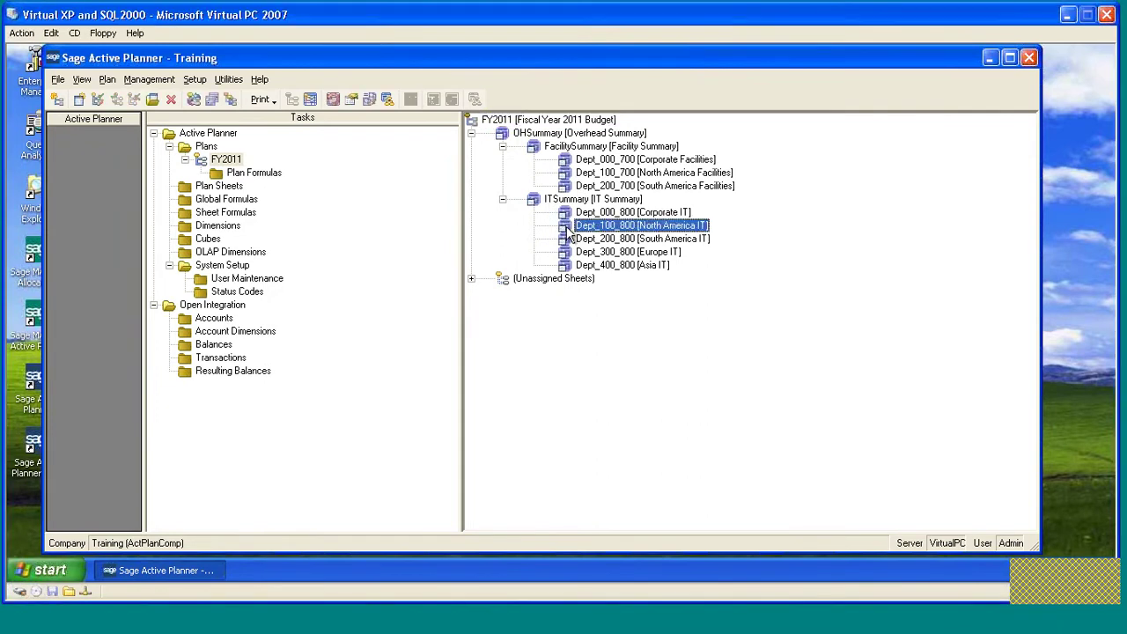
double_click(569, 231)
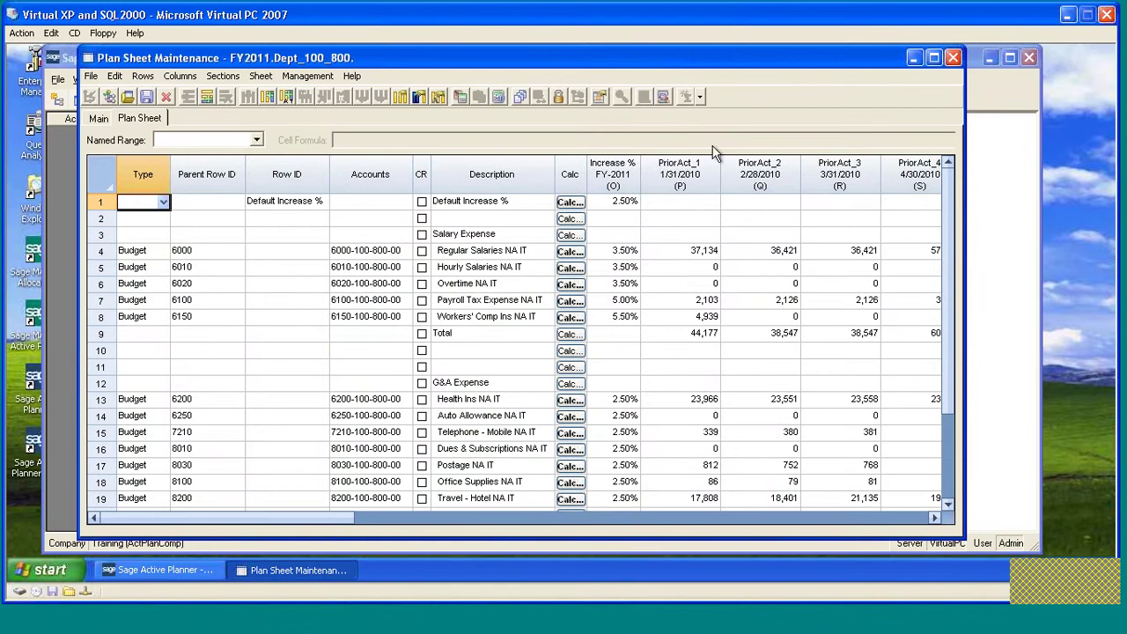
drag(290, 516, 615, 476)
click(547, 254)
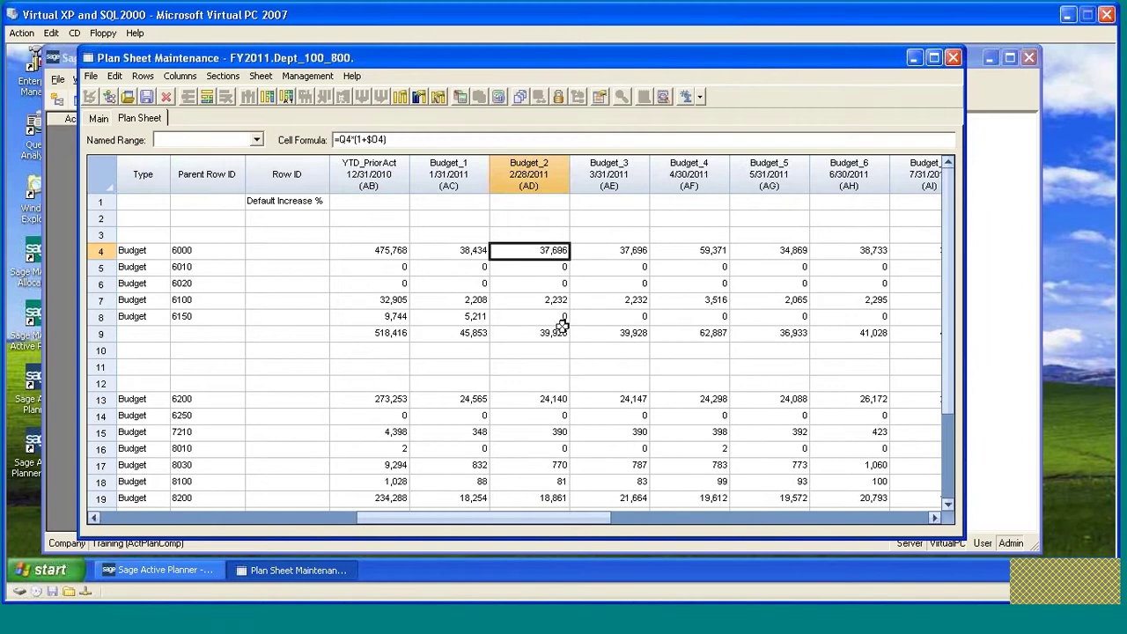
click(548, 299)
click(560, 333)
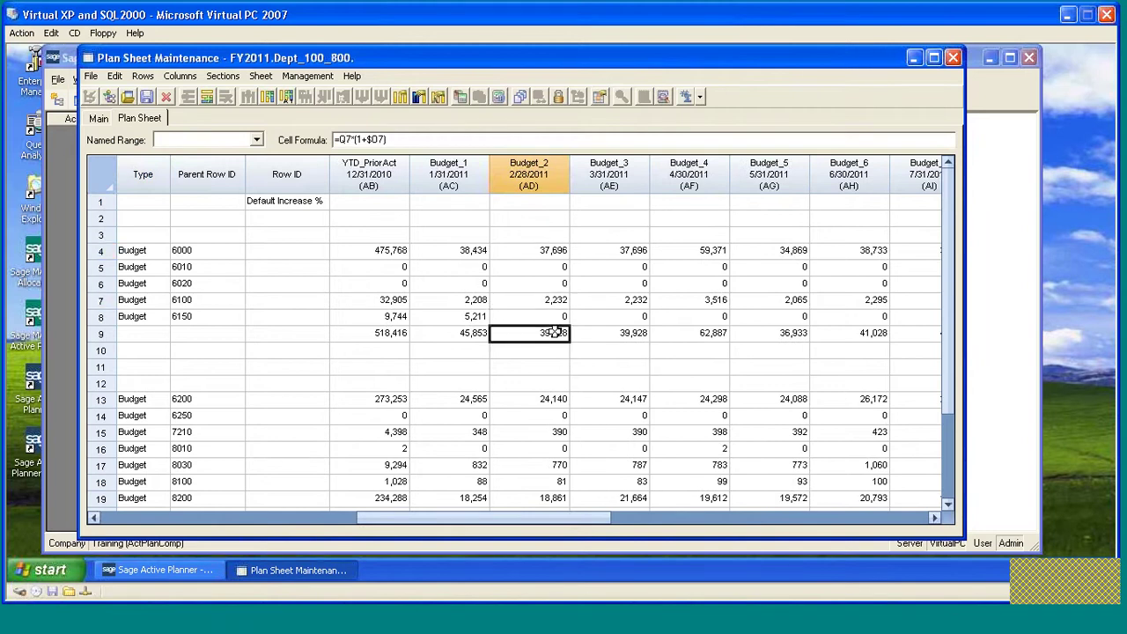
drag(417, 521, 159, 525)
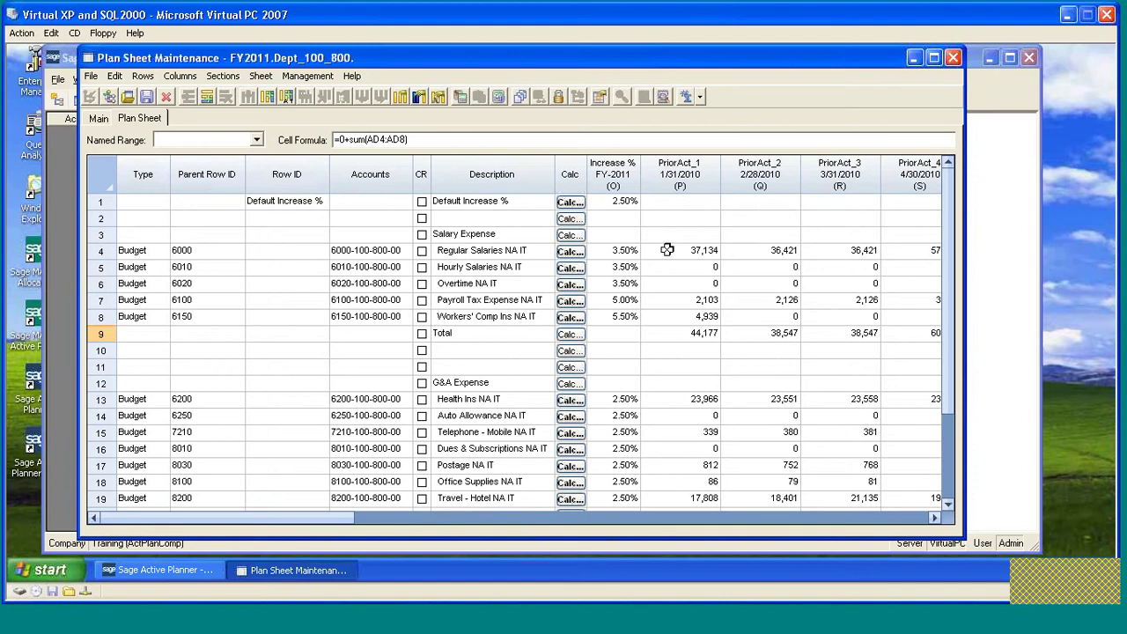
Review the Budget row types and accounts in the North America IT sheet, check the January 2011 G&A budget formulas, and close the sheet
click(136, 253)
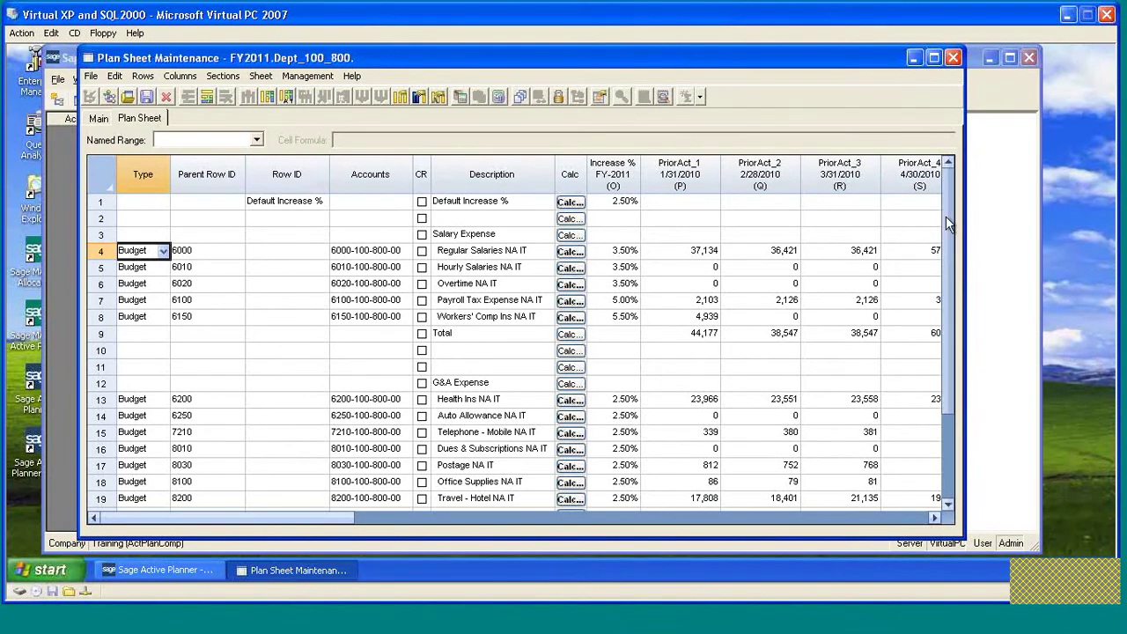
drag(946, 215, 949, 396)
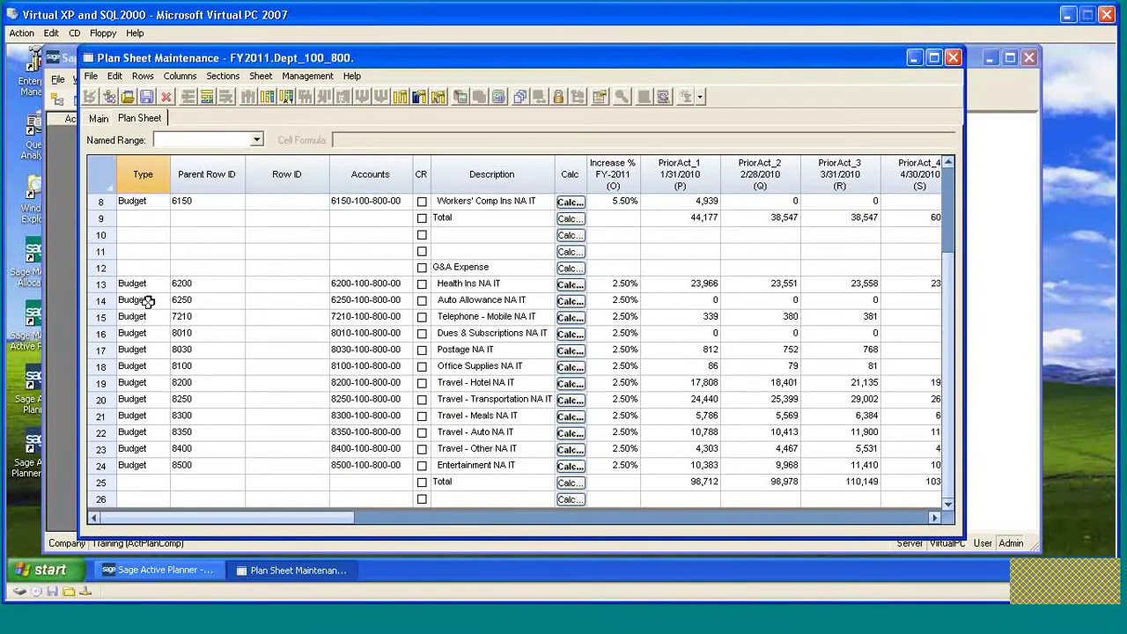
scroll(282, 365, up, 1)
scroll(282, 365, up, 2)
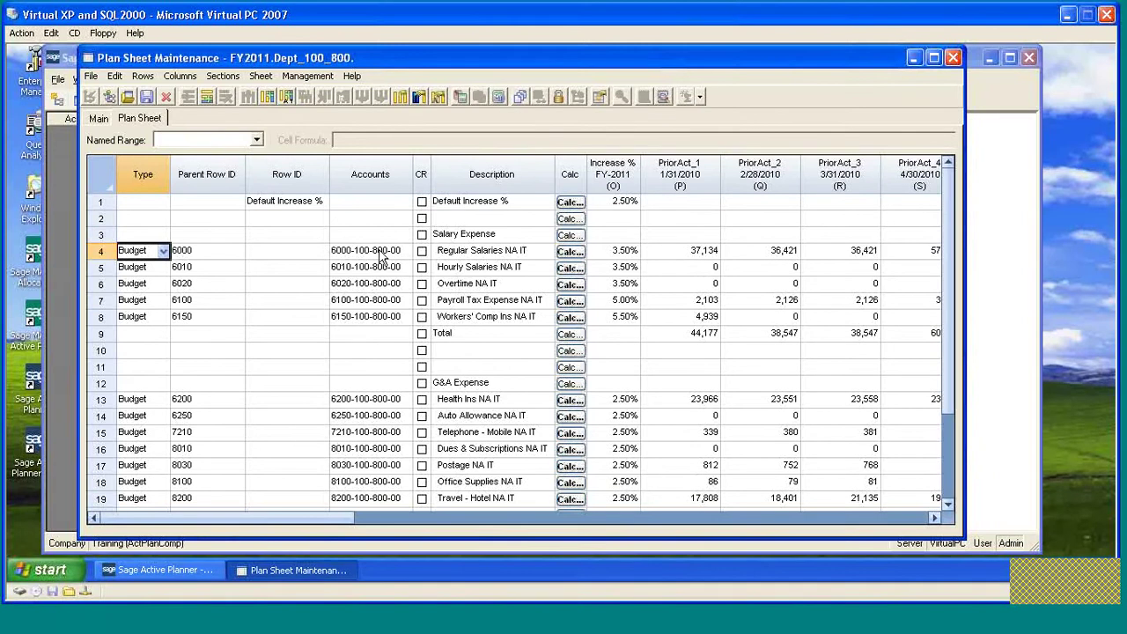
scroll(381, 310, down, 2)
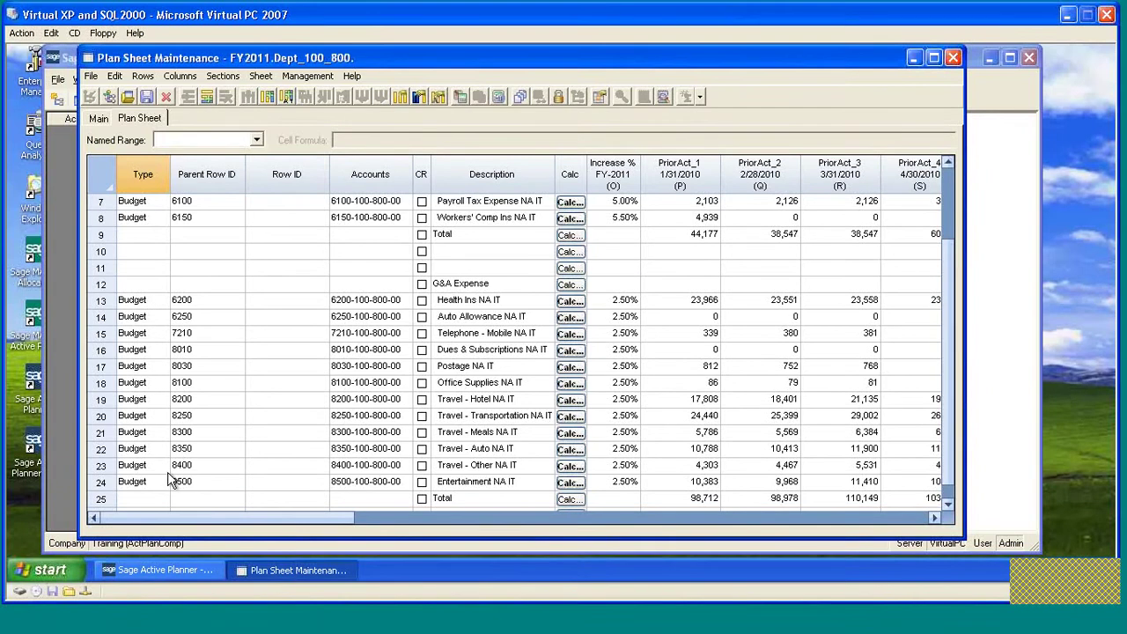
drag(355, 521, 651, 517)
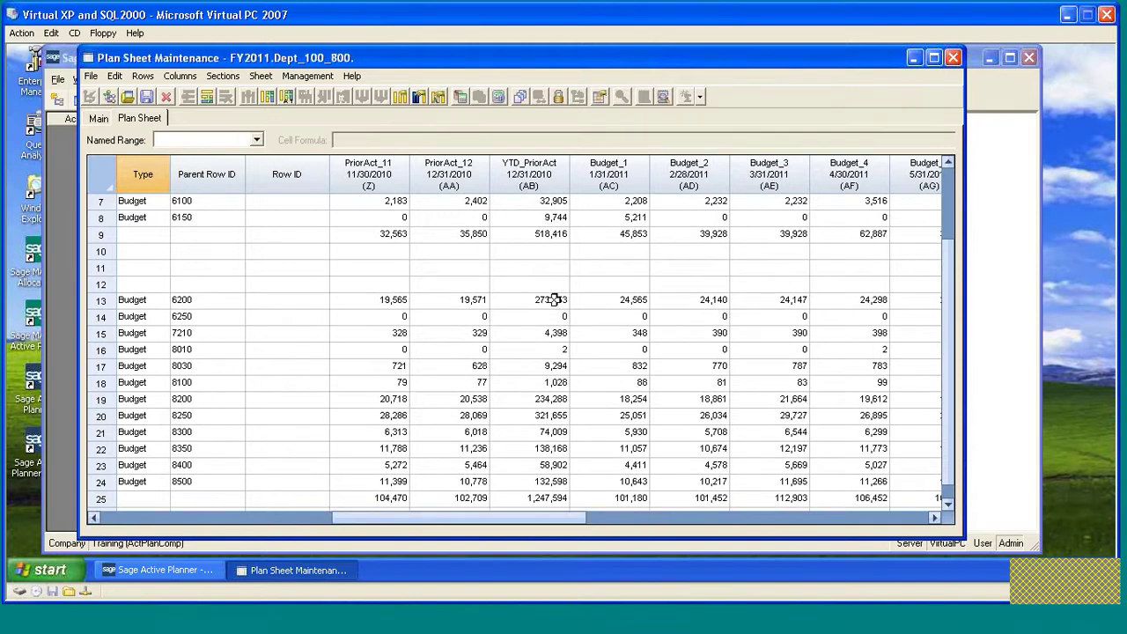
click(636, 300)
click(629, 398)
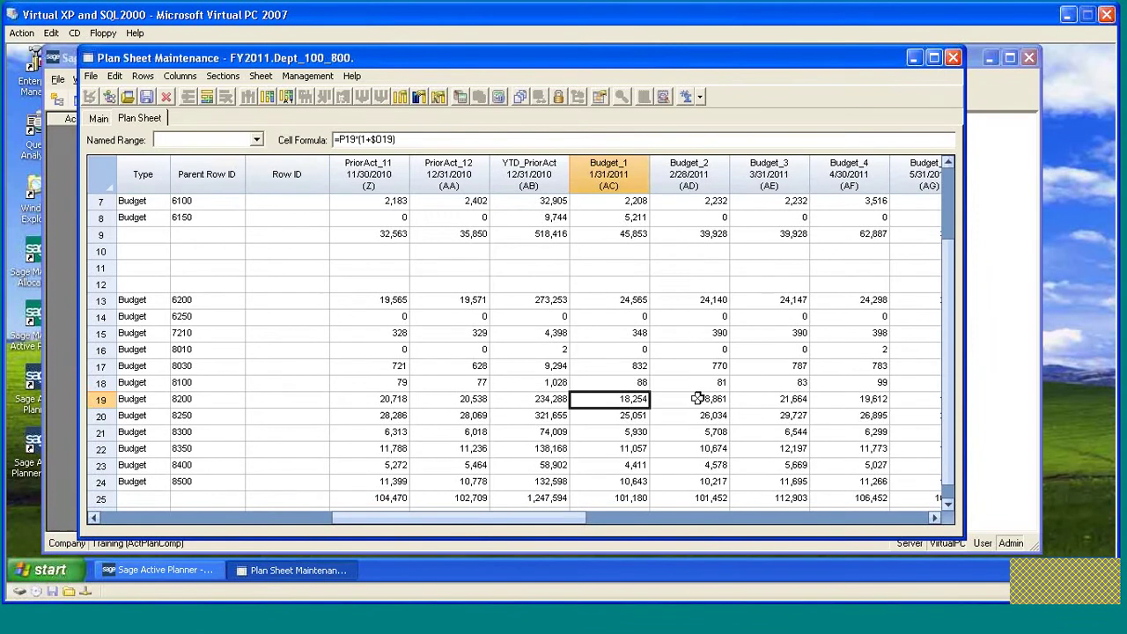
click(953, 58)
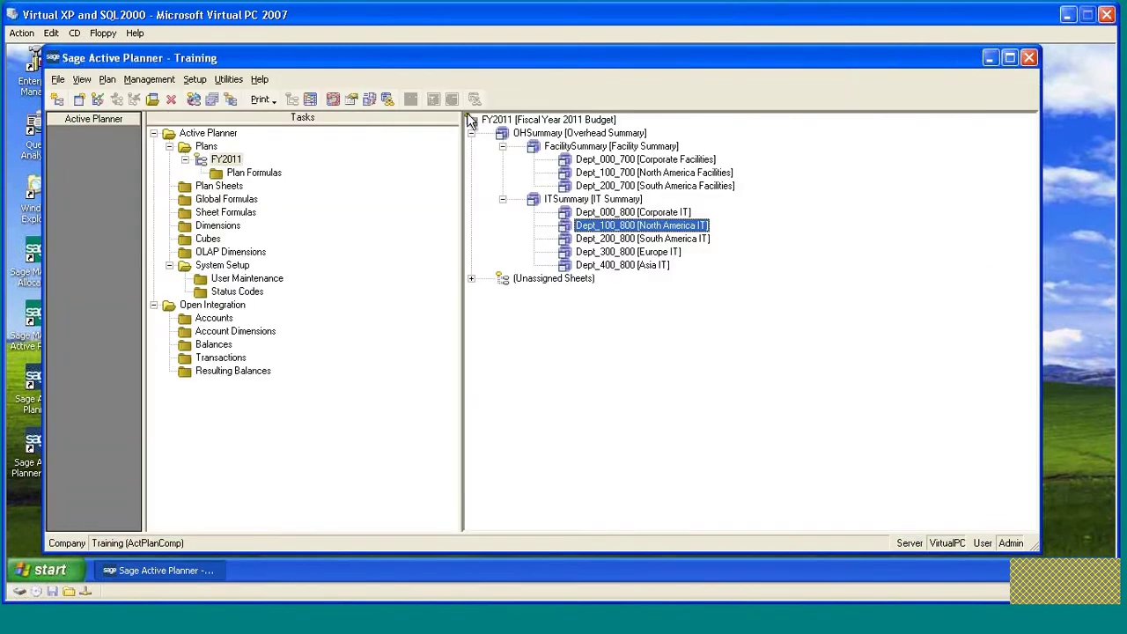
Examine the January 2011 budget column and totals in the ITSummary sheet, close it, and expand its department sheets in the plan tree
double_click(534, 199)
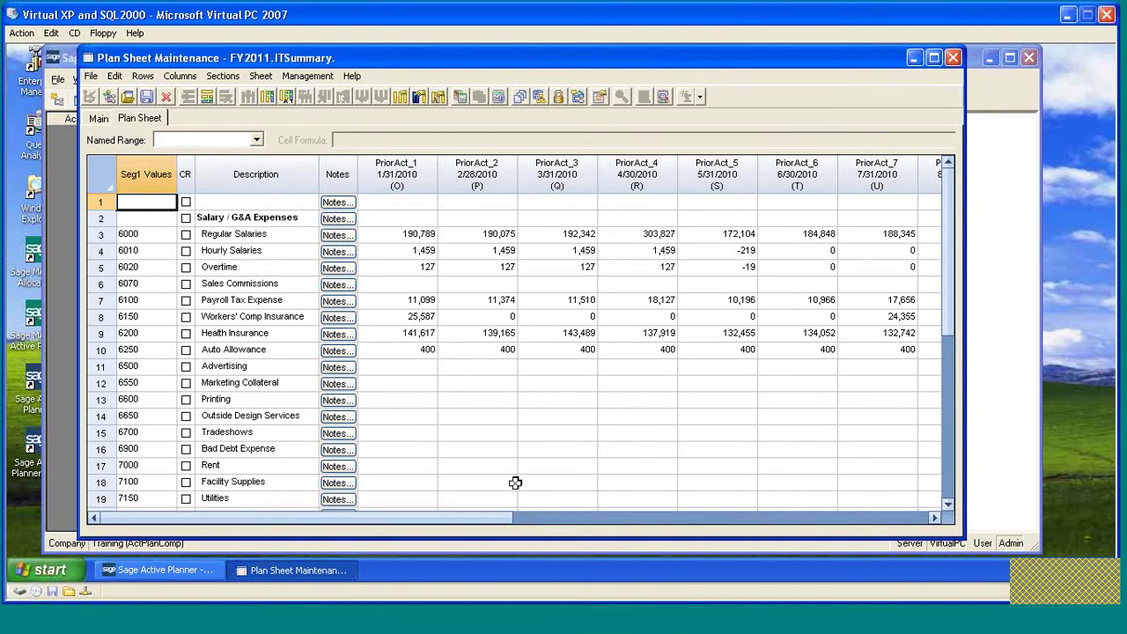
drag(455, 522, 759, 521)
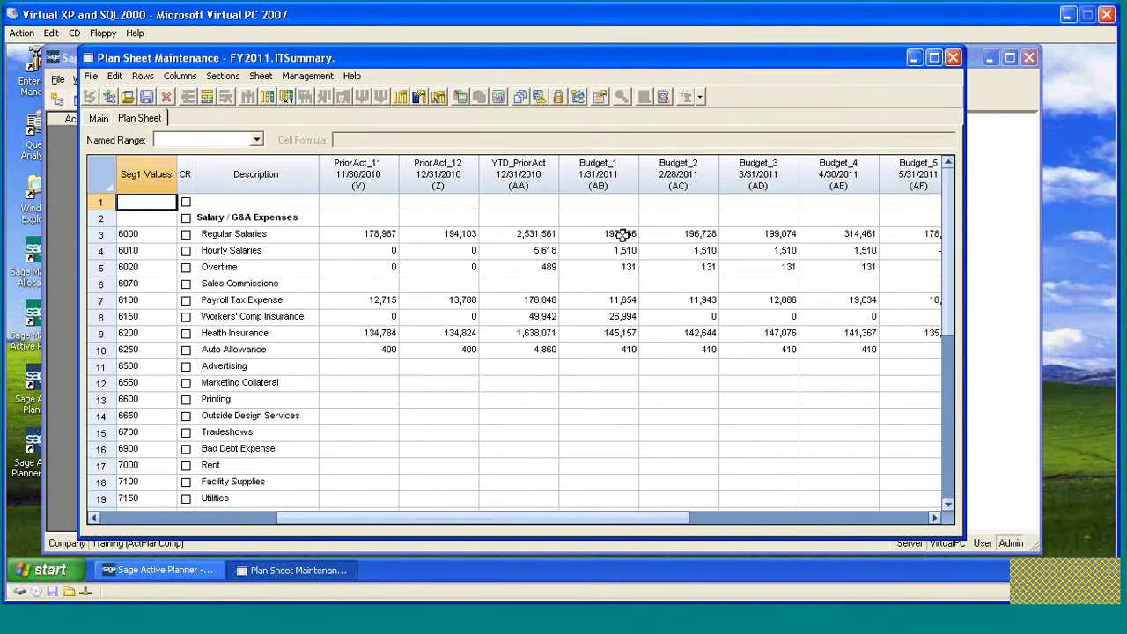
click(622, 235)
scroll(621, 264, down, 6)
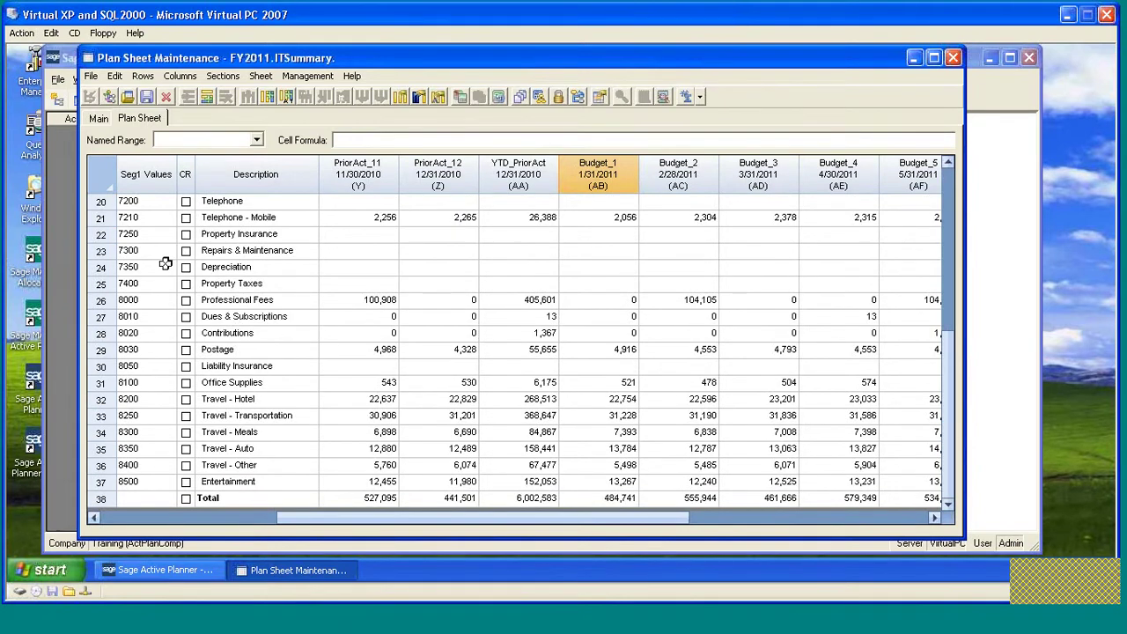
click(954, 57)
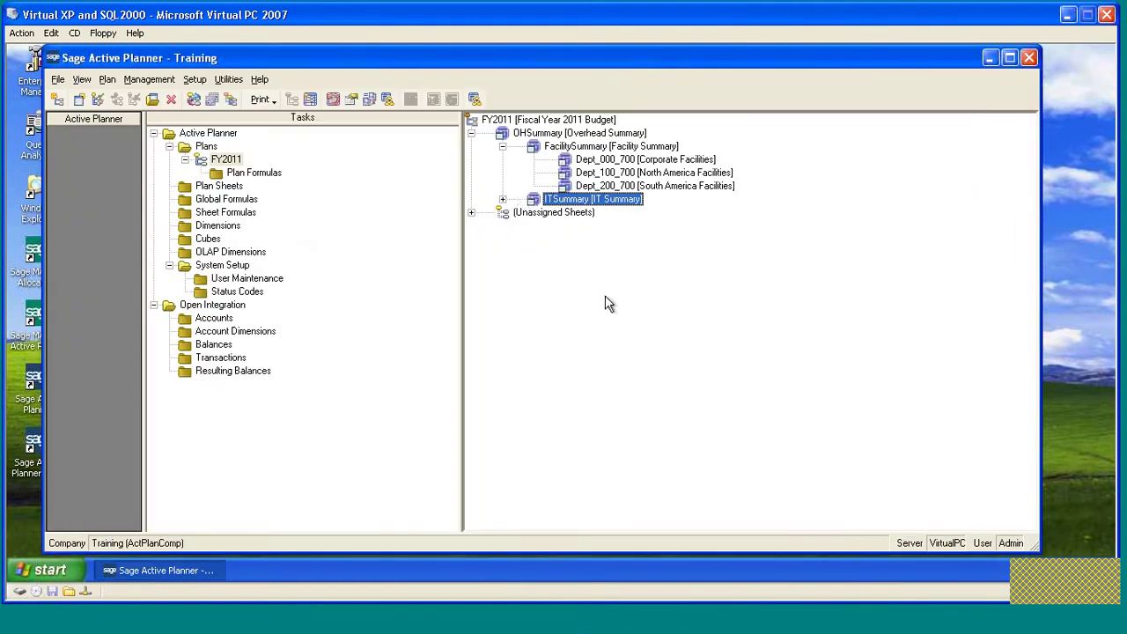
click(503, 201)
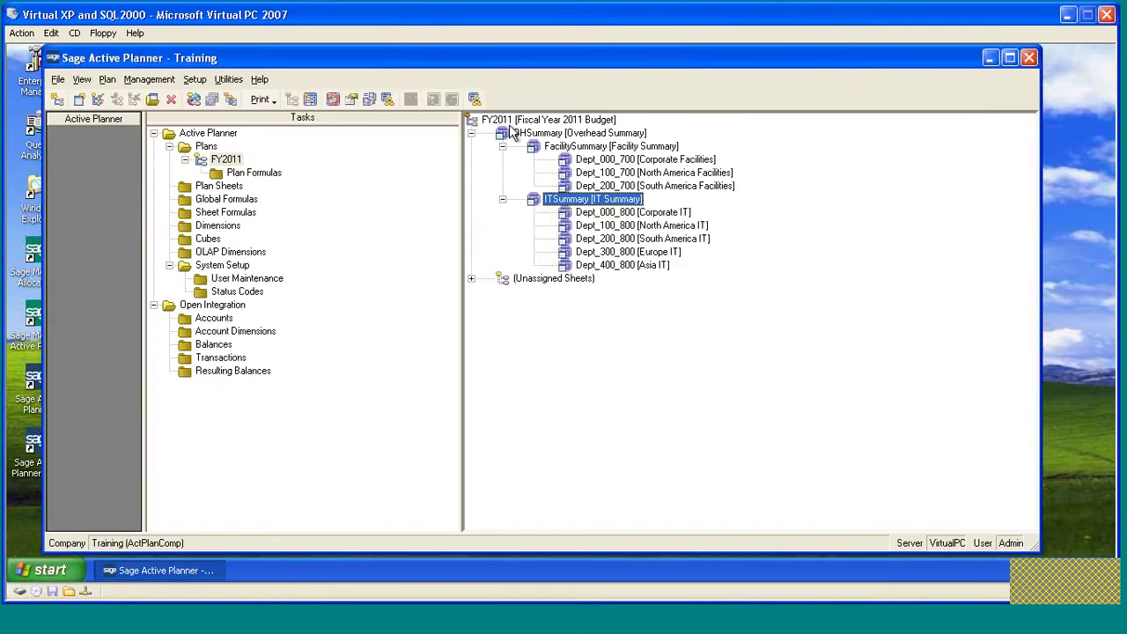
View the Regular Salaries row in the OHSummary plan sheet, close it, and select the Corporate IT sheet in the re-expanded plan tree
double_click(533, 201)
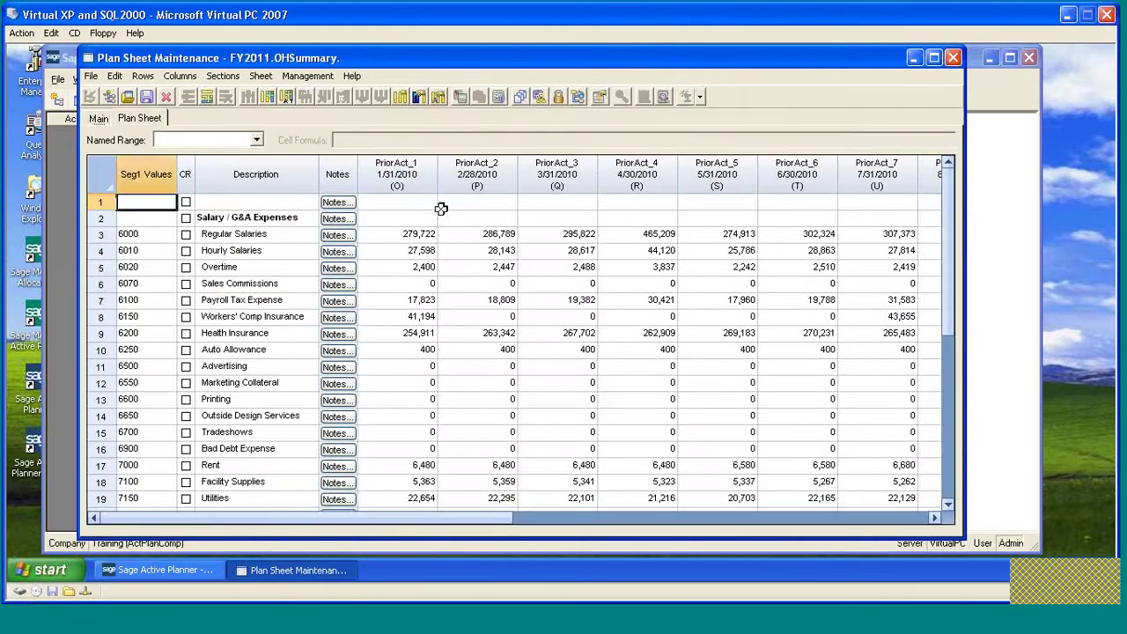
click(487, 234)
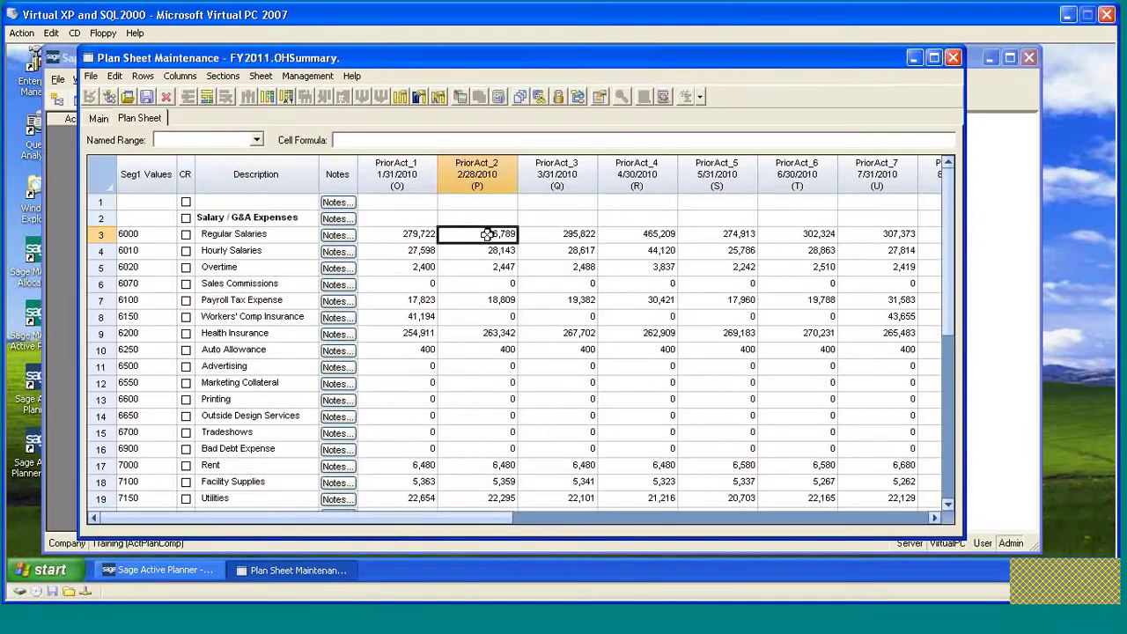
click(952, 59)
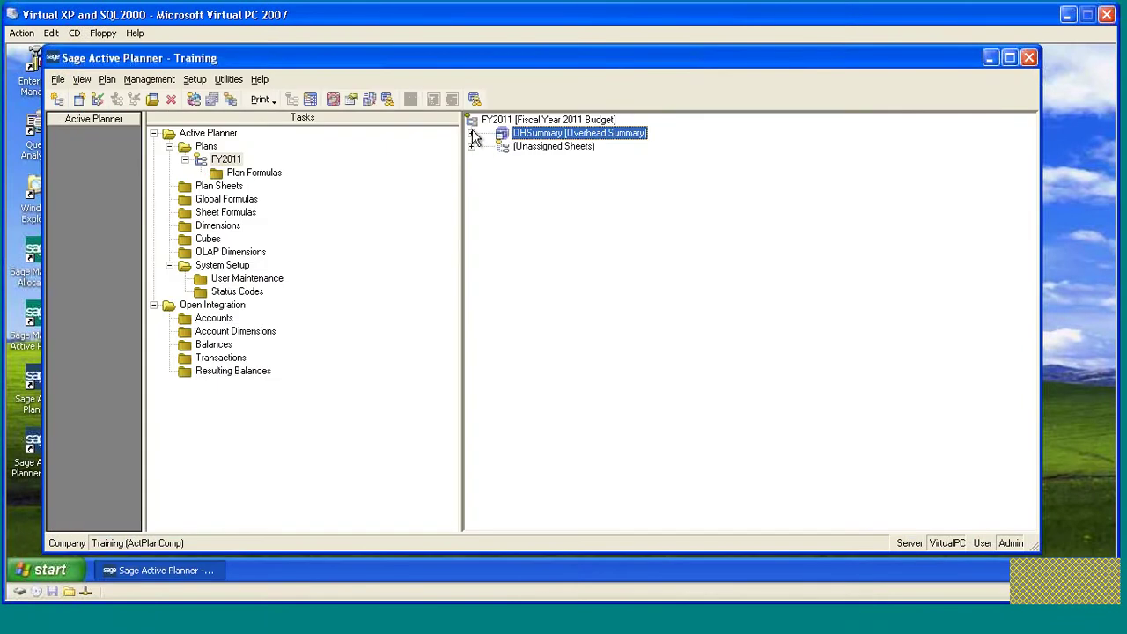
click(471, 133)
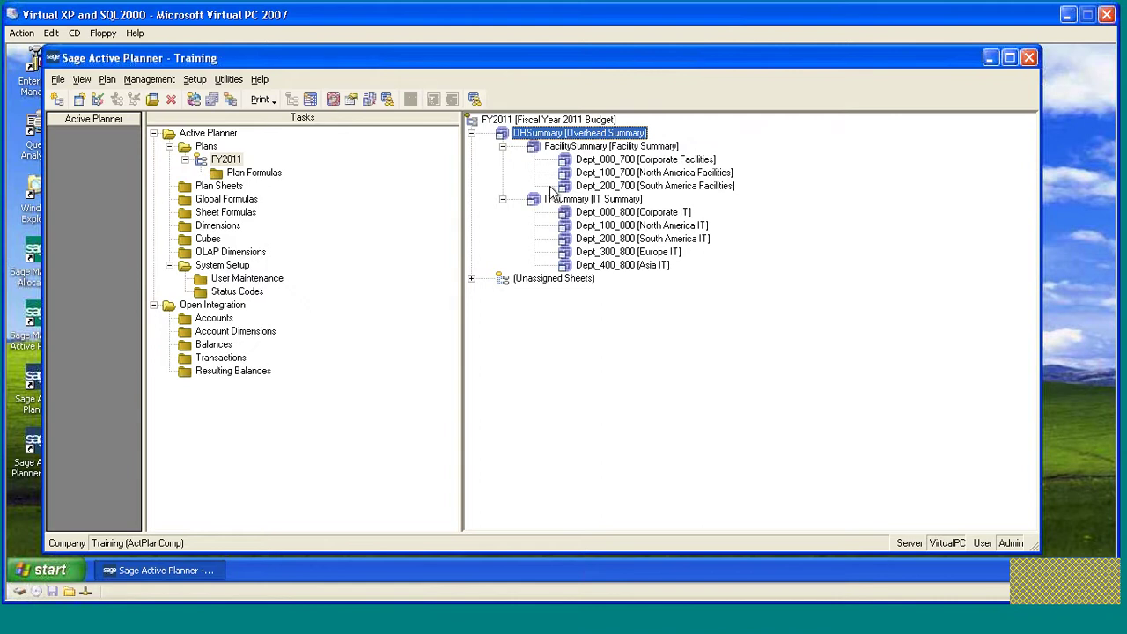
click(596, 216)
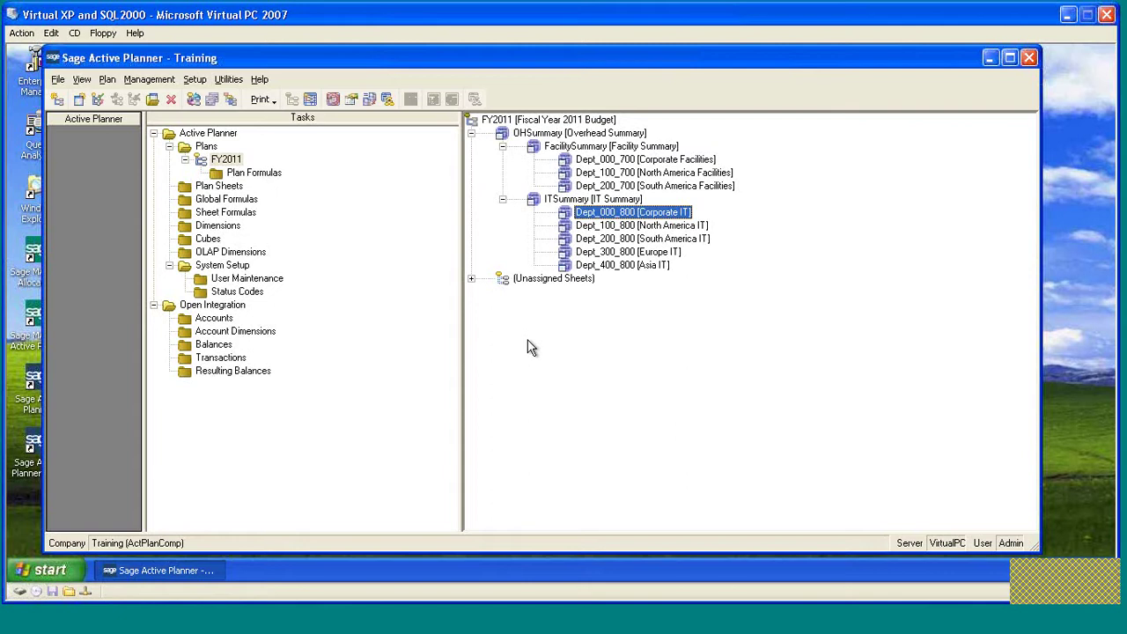
Add a budget-type balance code named Forecast with the description Forecast, save it, and close the balance code setup
click(233, 79)
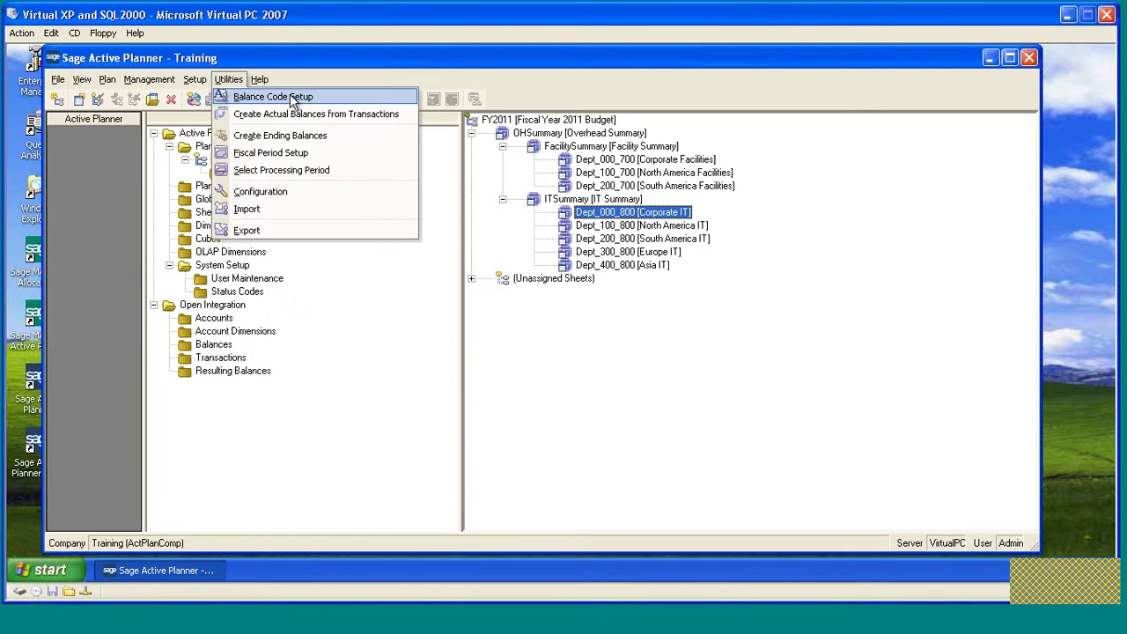
click(329, 96)
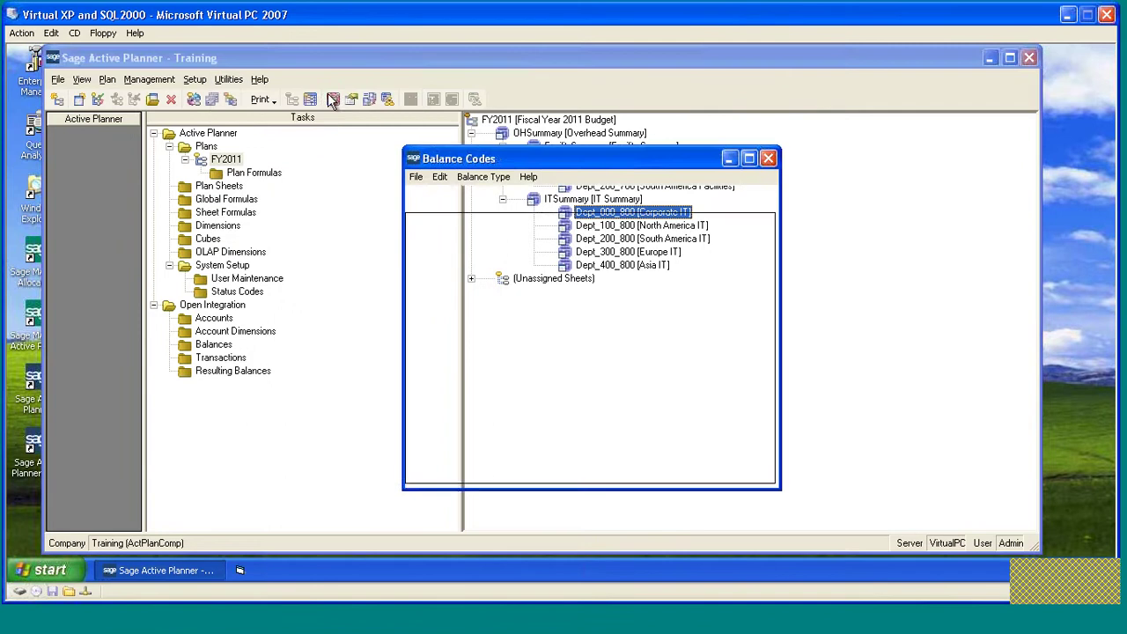
drag(645, 160, 704, 160)
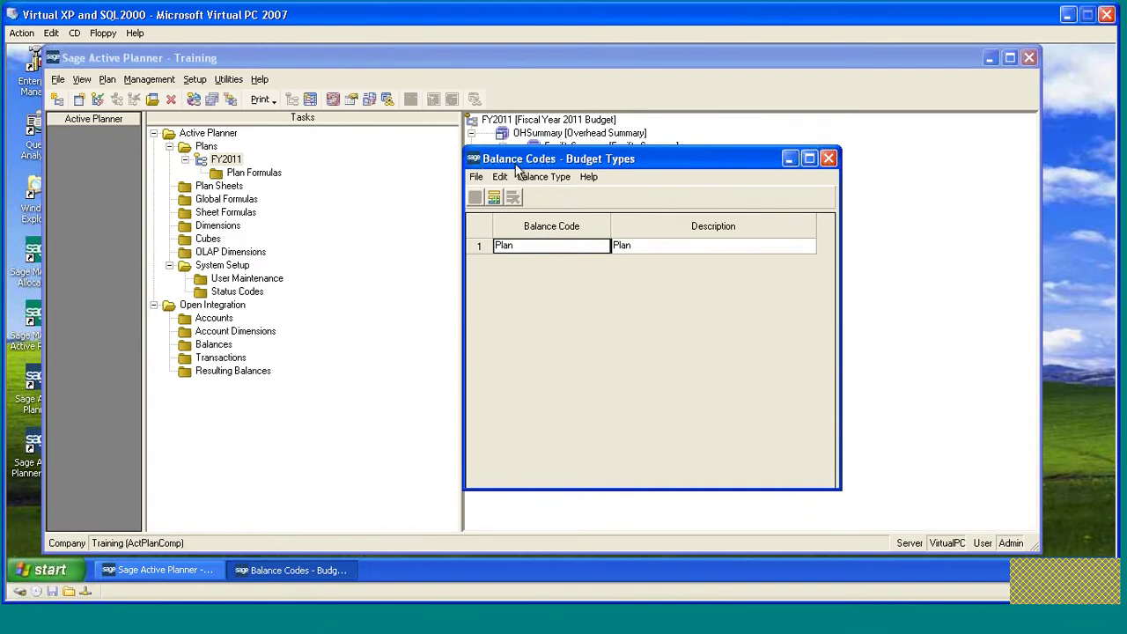
drag(722, 158, 700, 151)
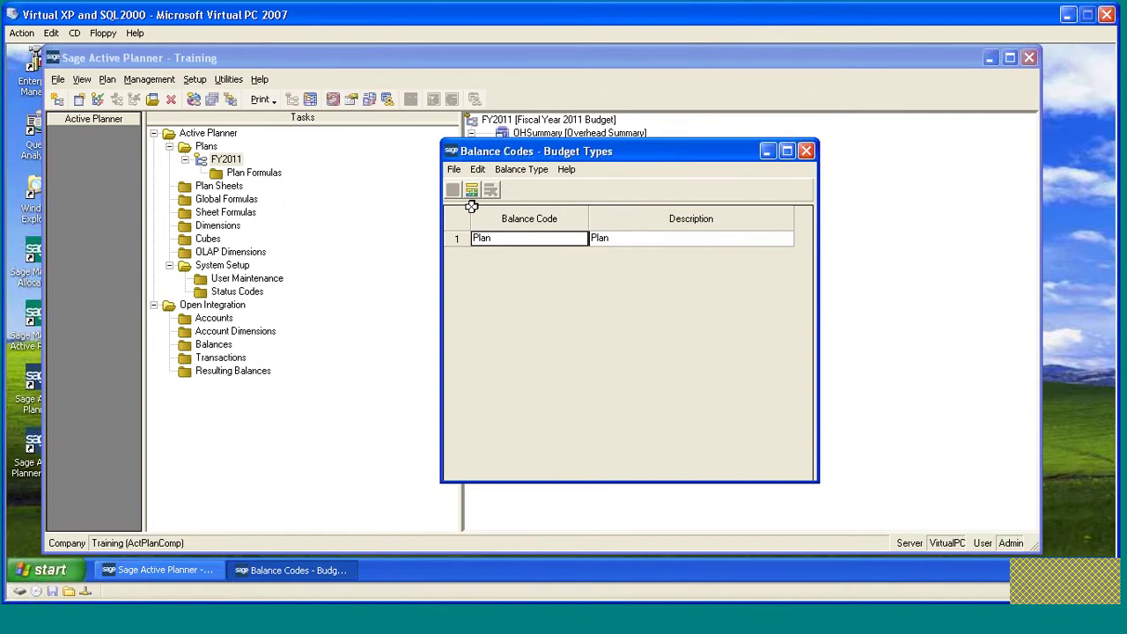
click(472, 192)
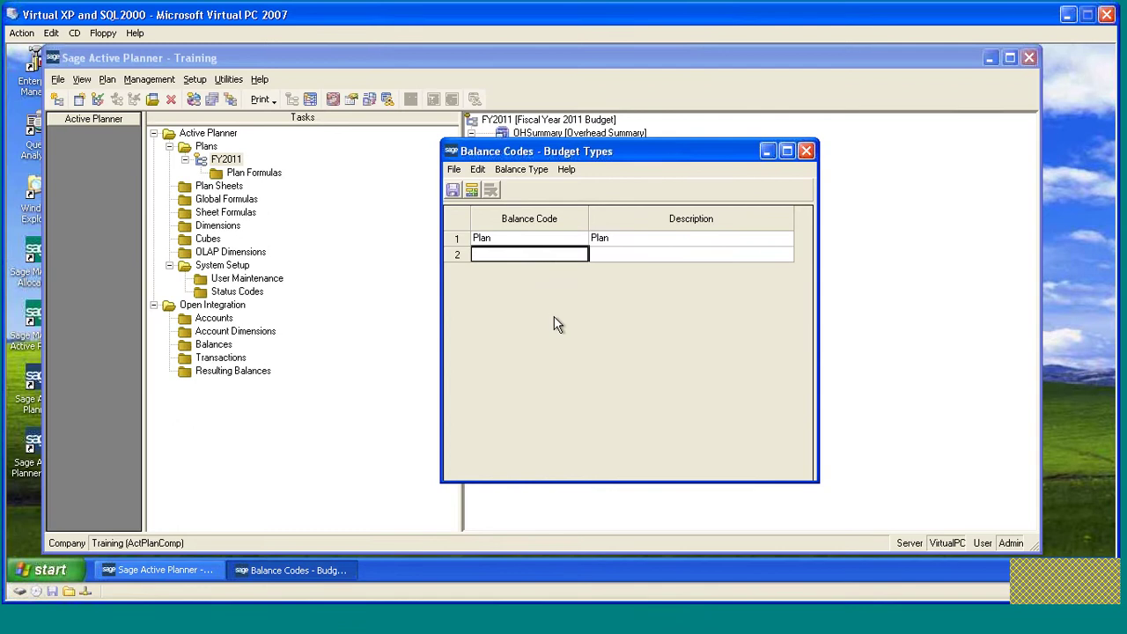
text(Forec)
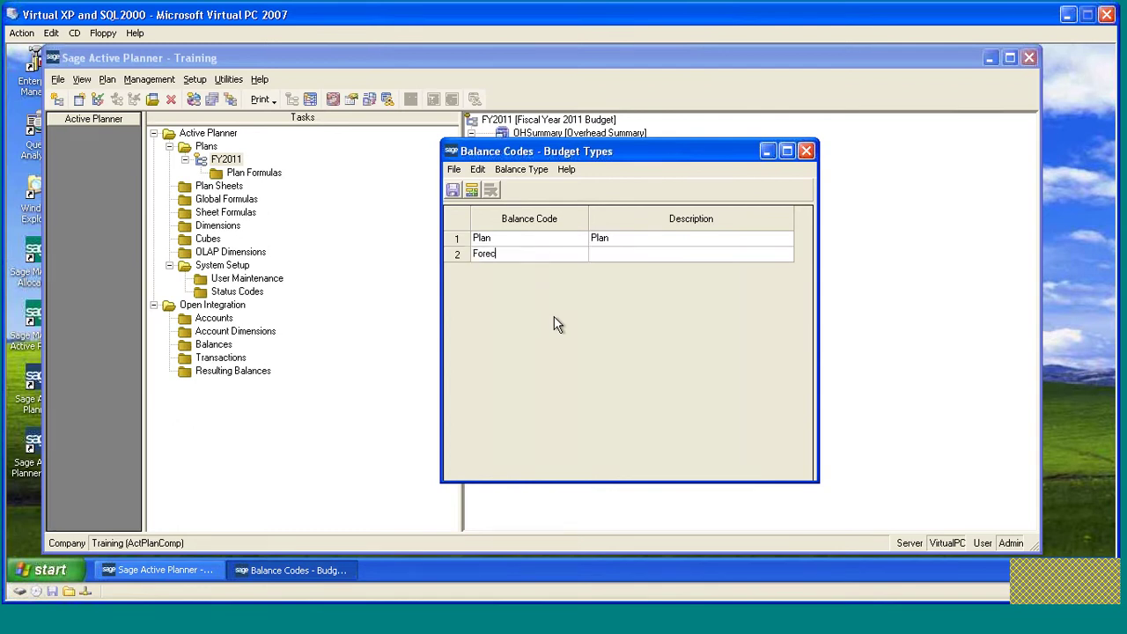
text(ast)
key(Tab)
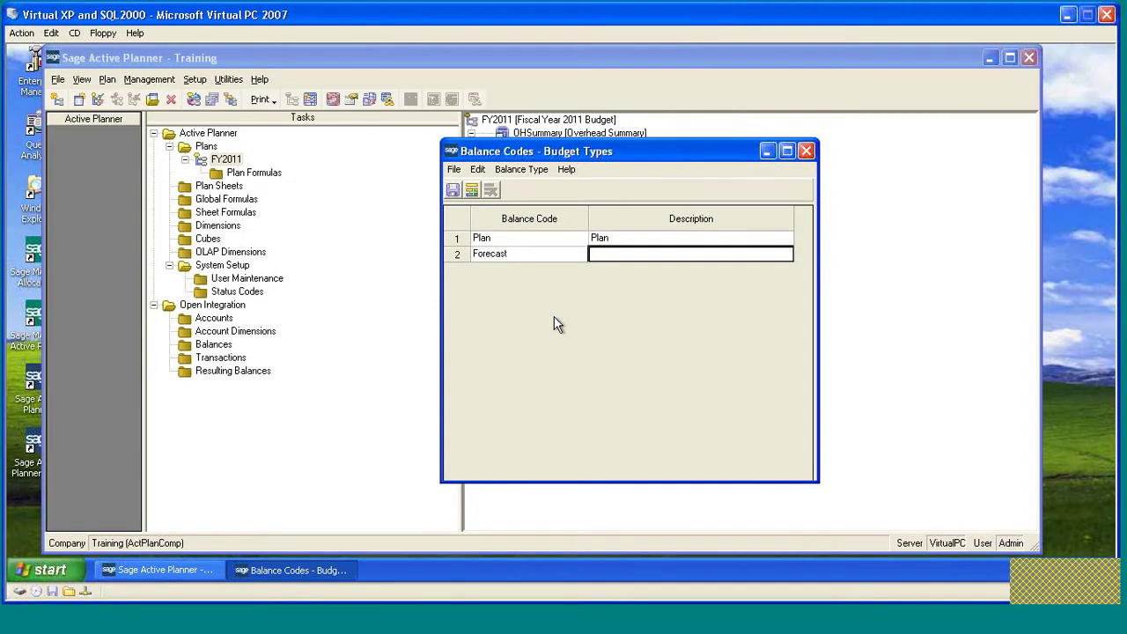
text(Forecast)
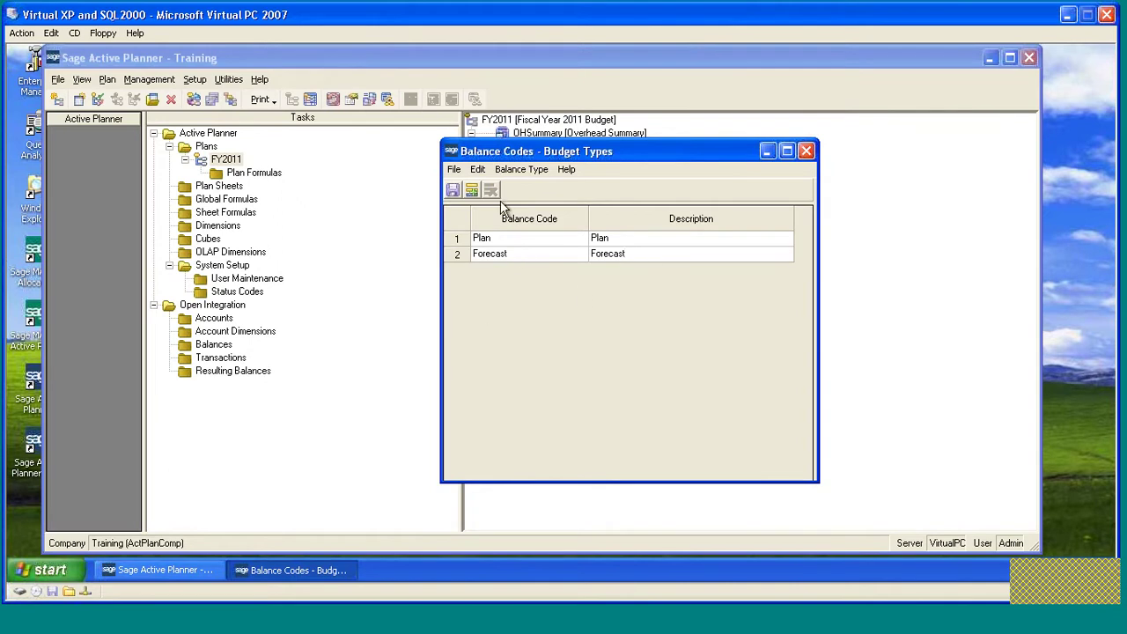
click(454, 194)
click(807, 151)
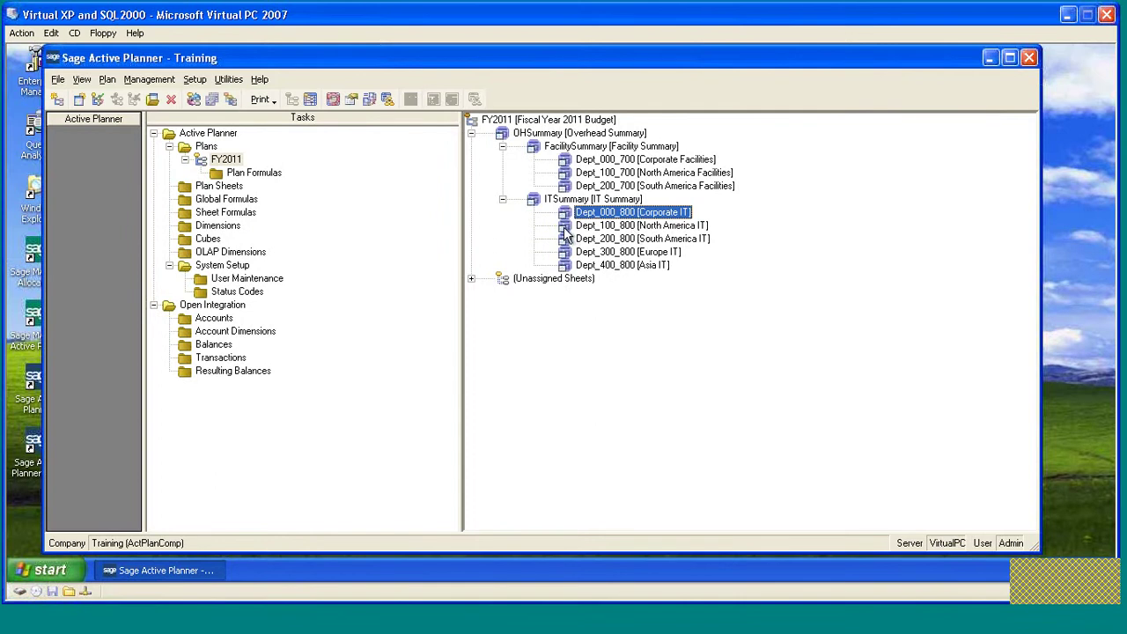
Review the sheet-level commands, including Update Balances, in the Dept_100_800 plan sheet, close it, and select the ITSummary sheet
double_click(564, 226)
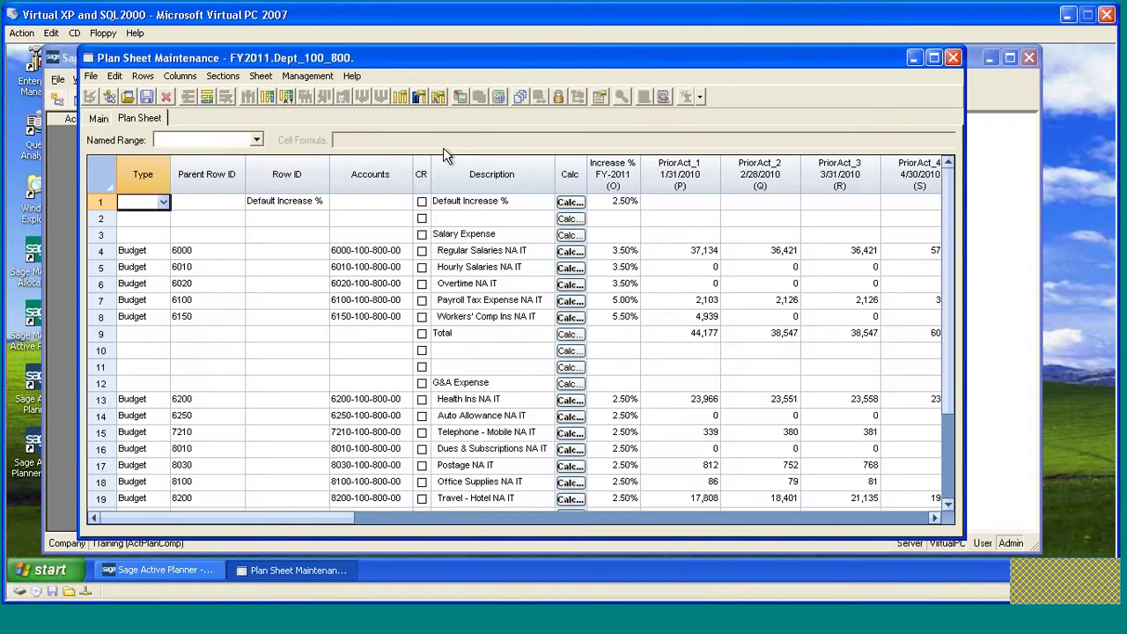
click(265, 77)
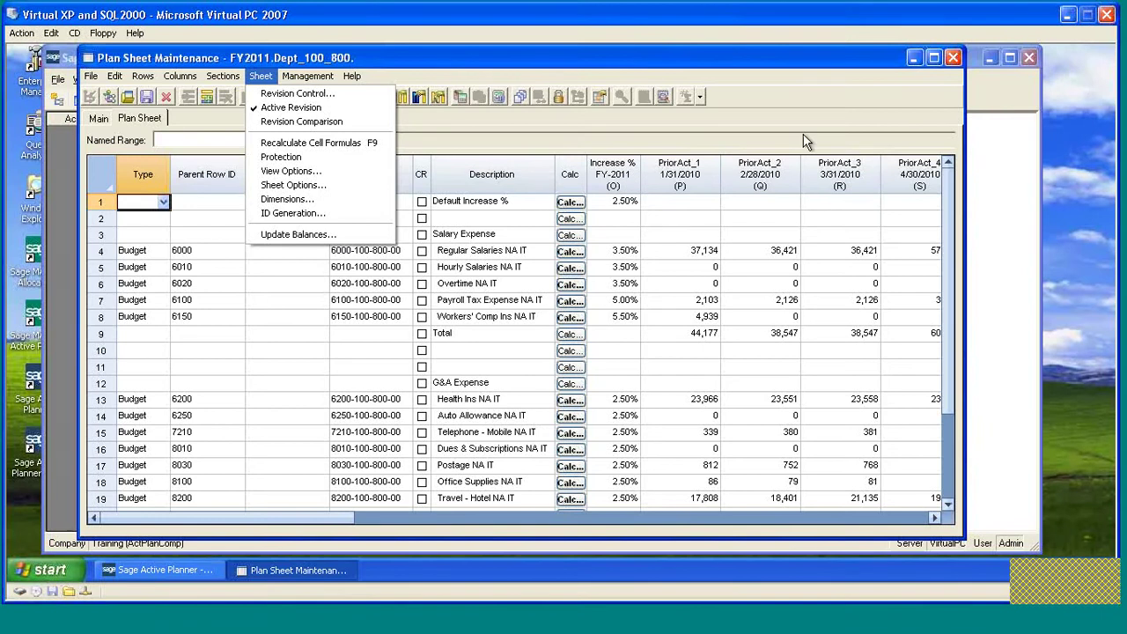
click(953, 58)
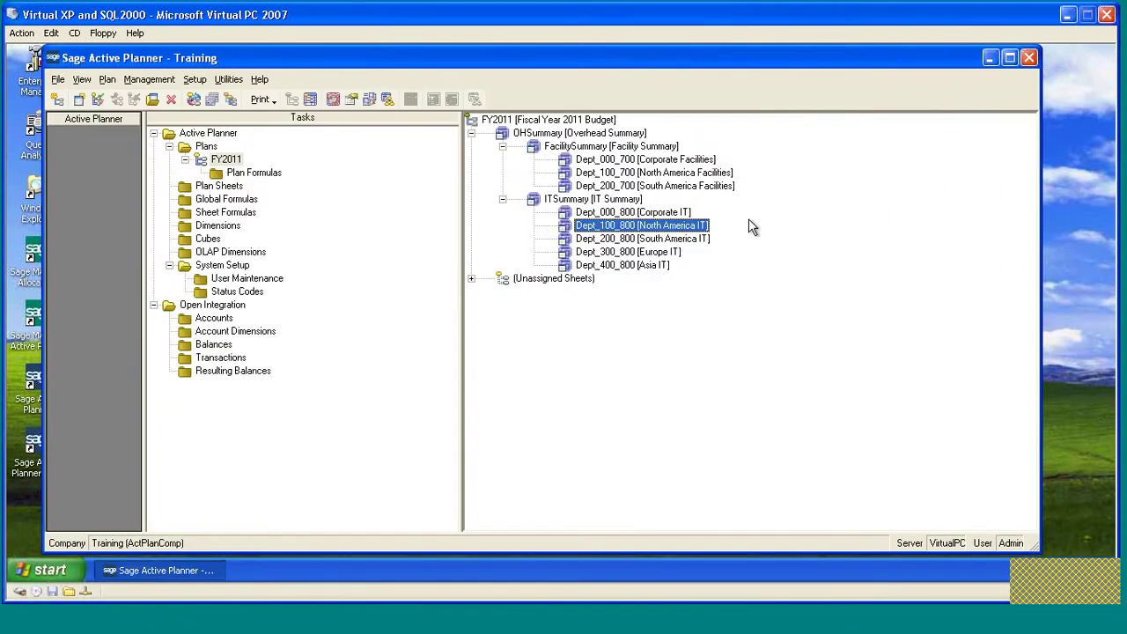
click(536, 203)
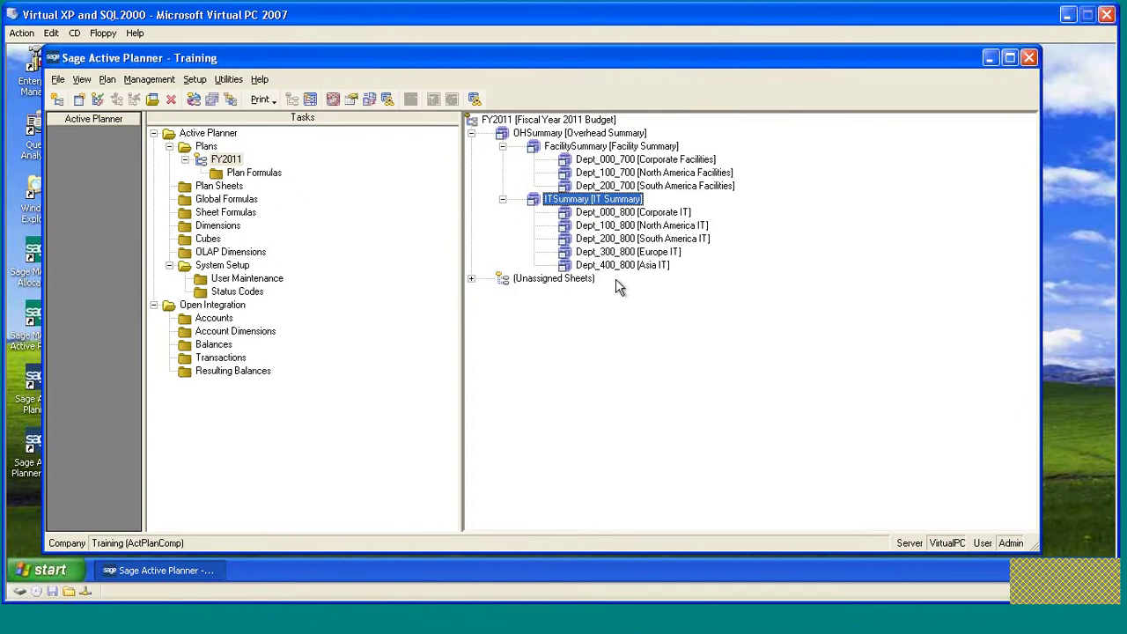
Start Update Balances for the OHSummary sheet and choose Dept_100_800 - North America IT as the primary sheet
click(502, 134)
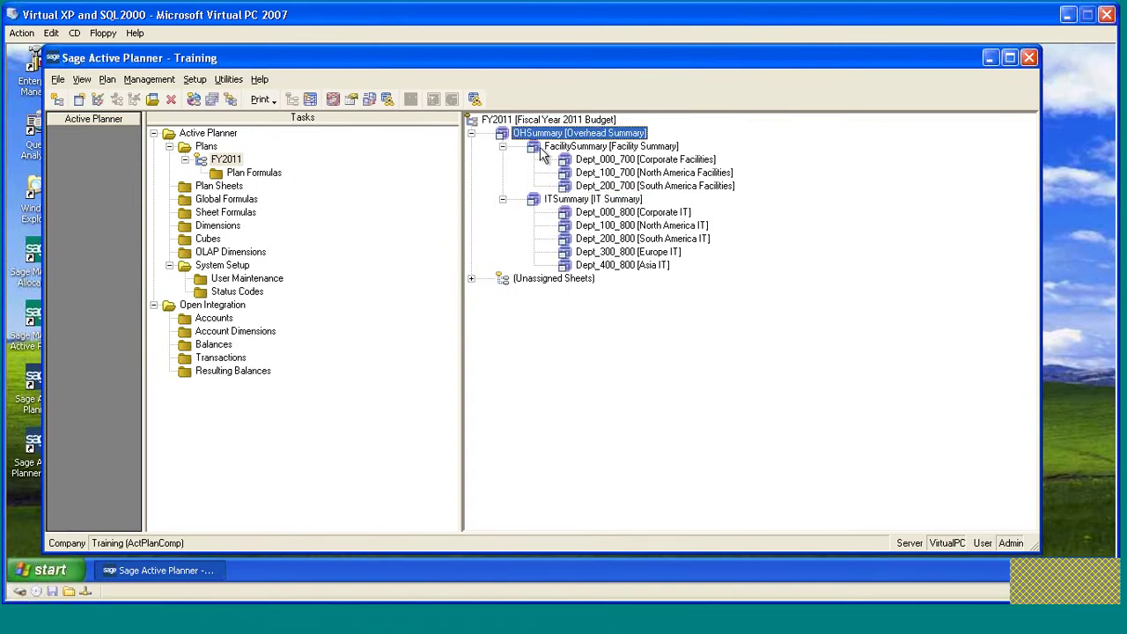
right_click(504, 139)
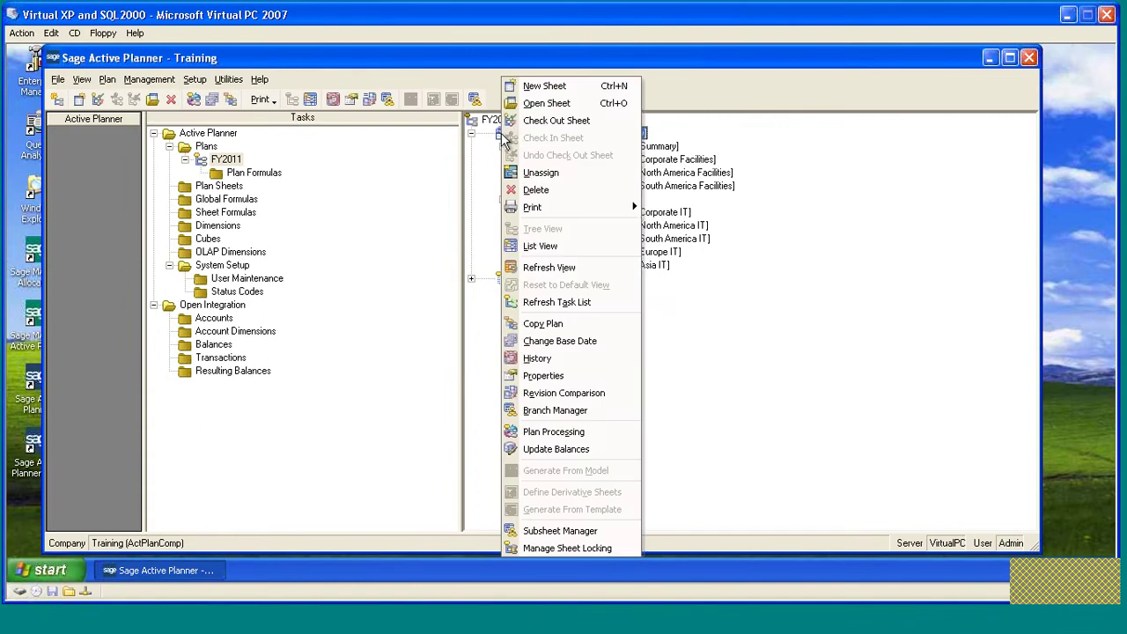
click(583, 452)
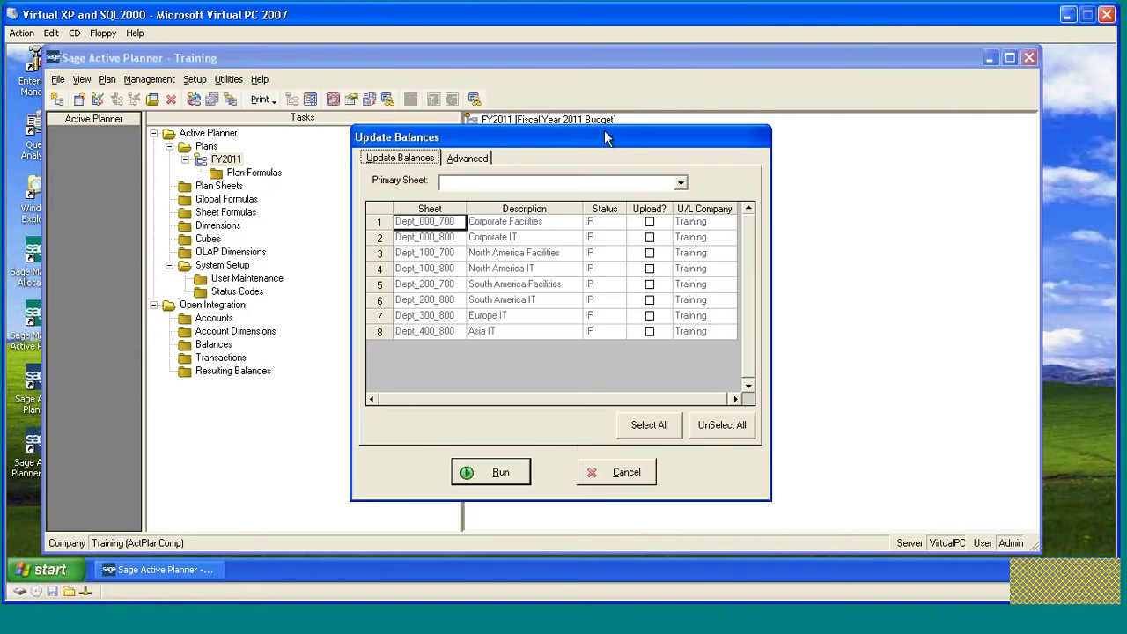
drag(604, 132, 577, 111)
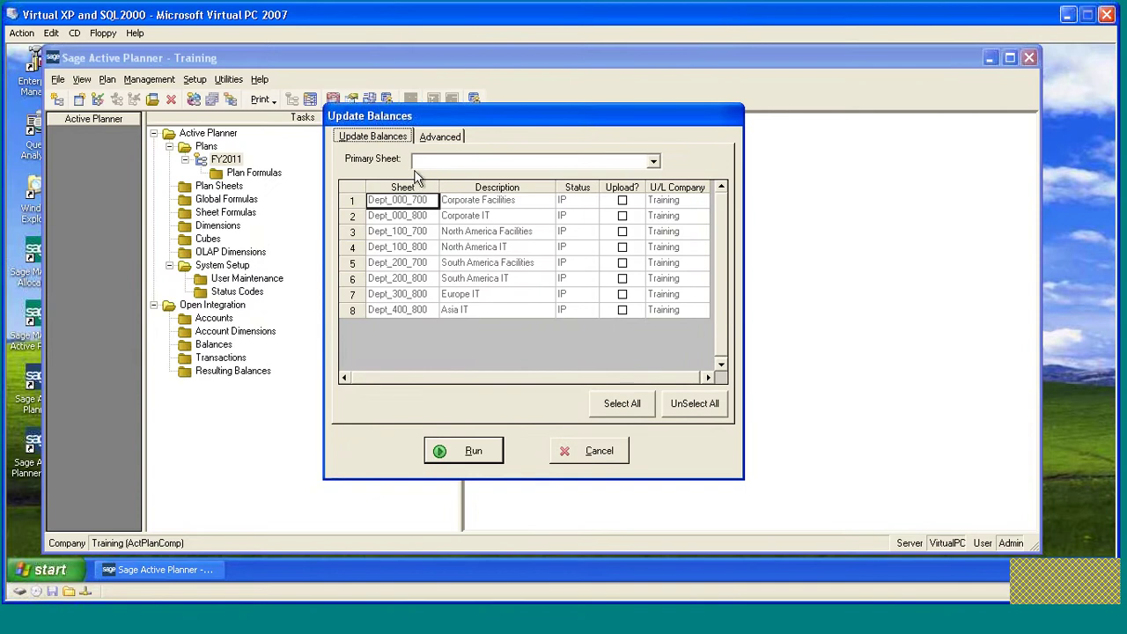
click(654, 162)
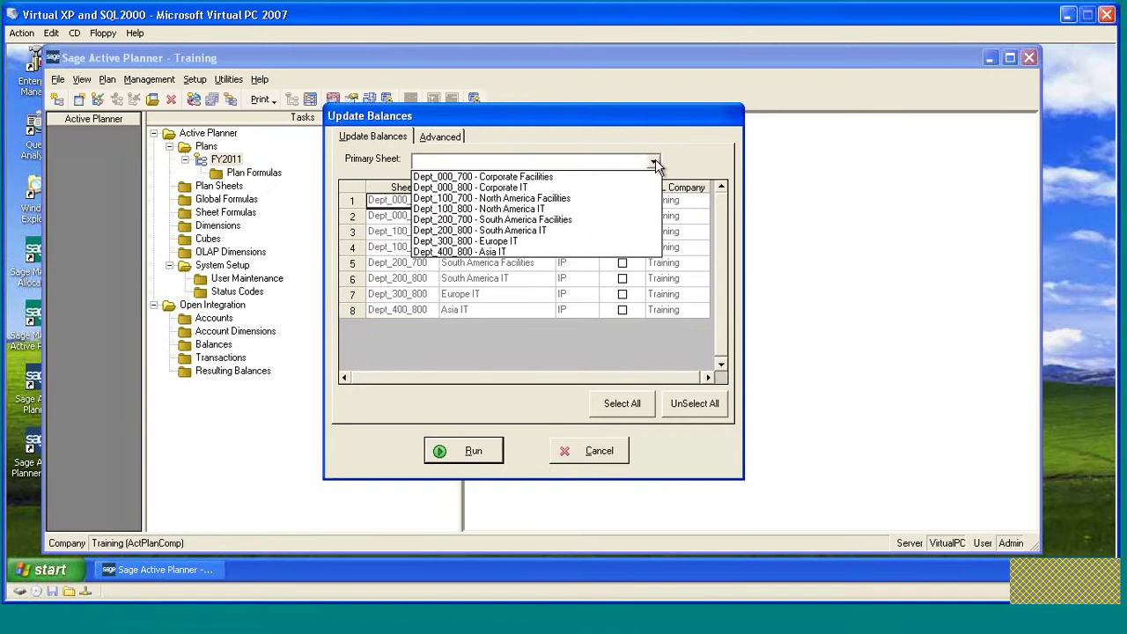
click(504, 210)
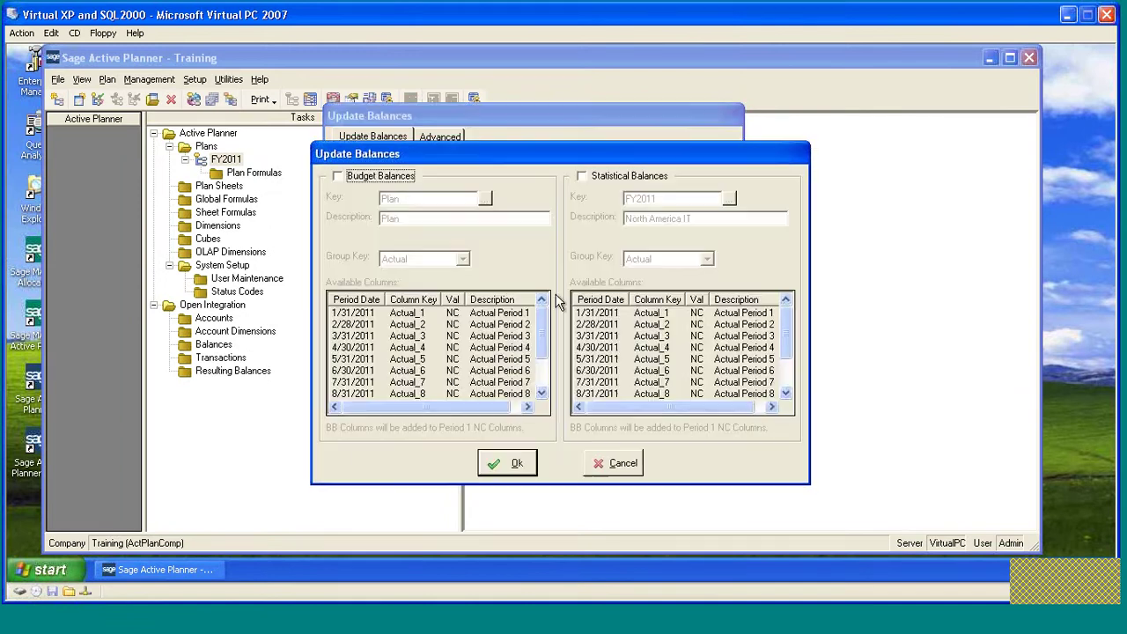
Enable budget balances, look up and accept the Plan budget code, and set the group key to Budget
drag(534, 152, 577, 114)
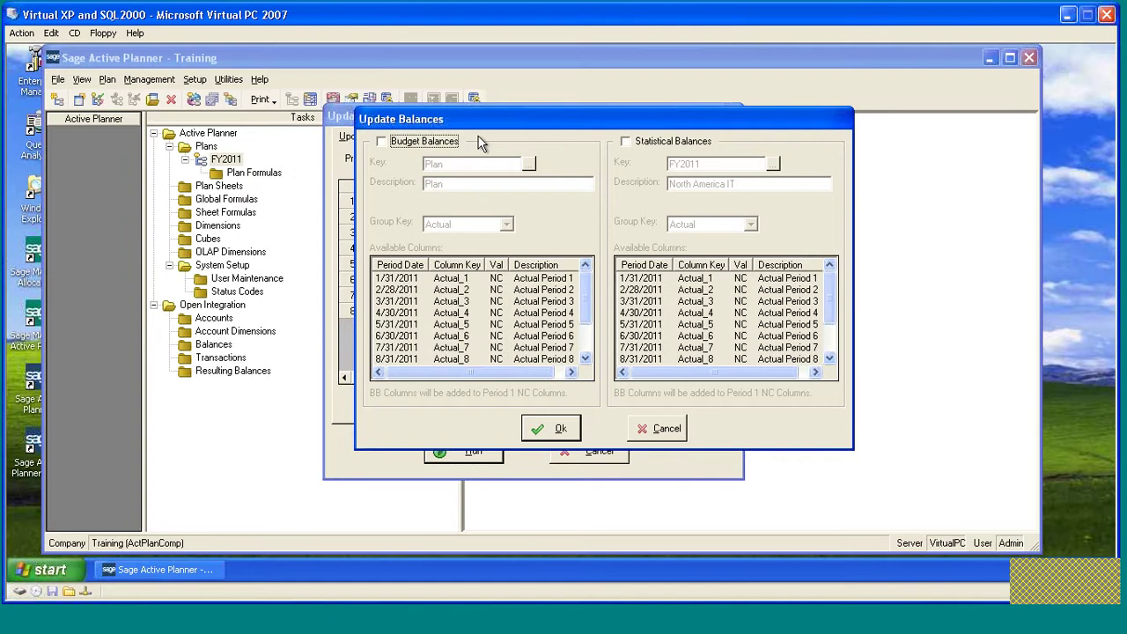
click(381, 142)
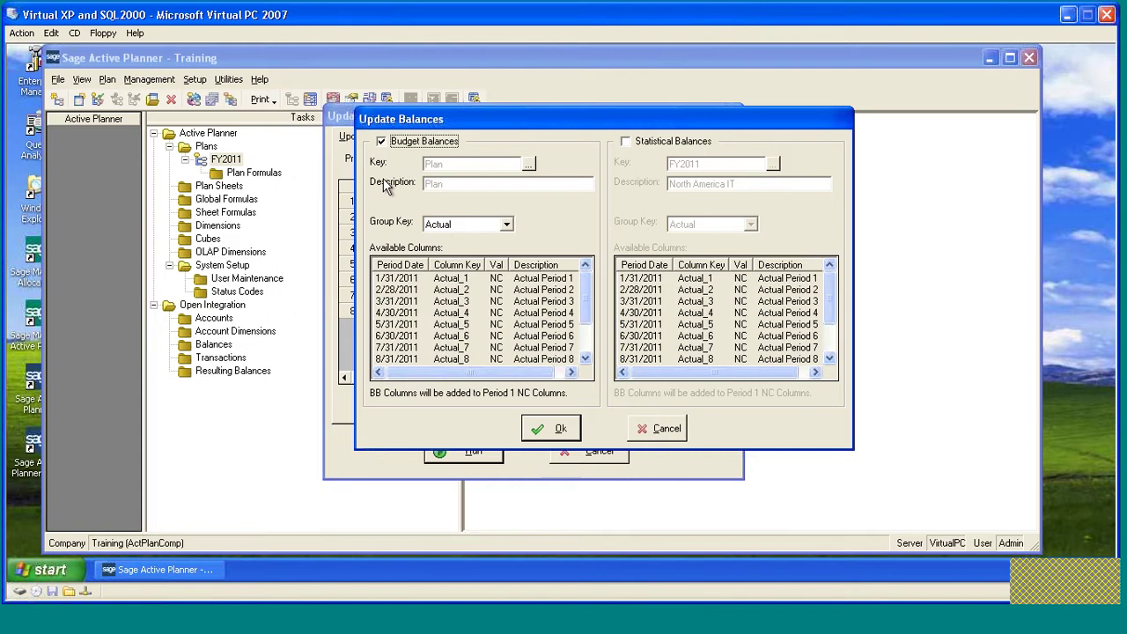
click(529, 164)
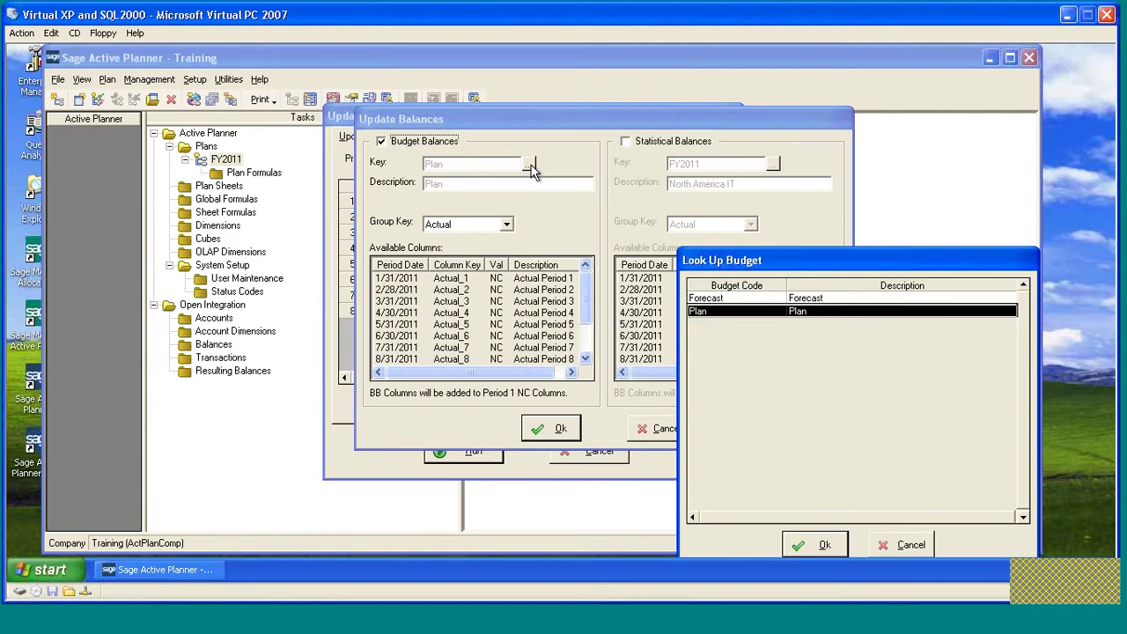
drag(910, 268, 889, 227)
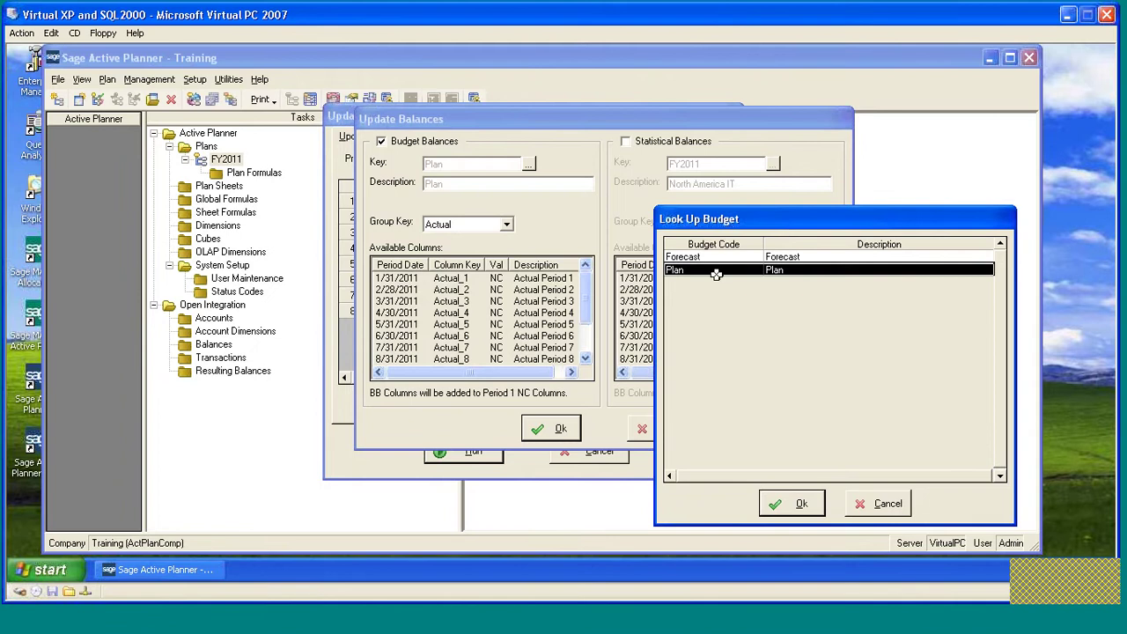
click(790, 507)
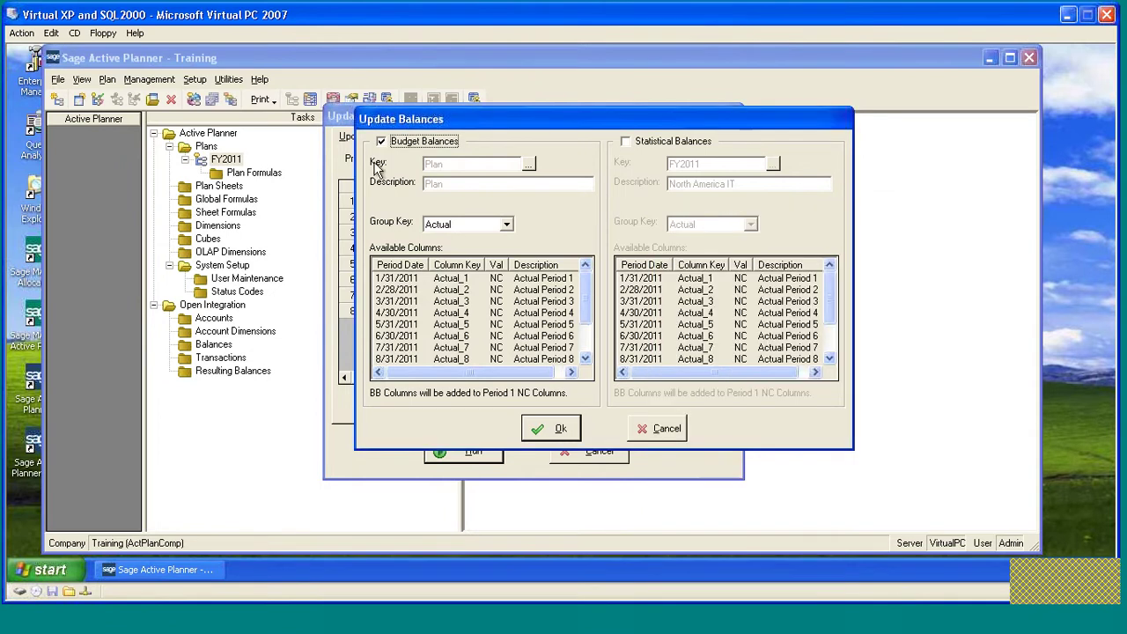
click(507, 225)
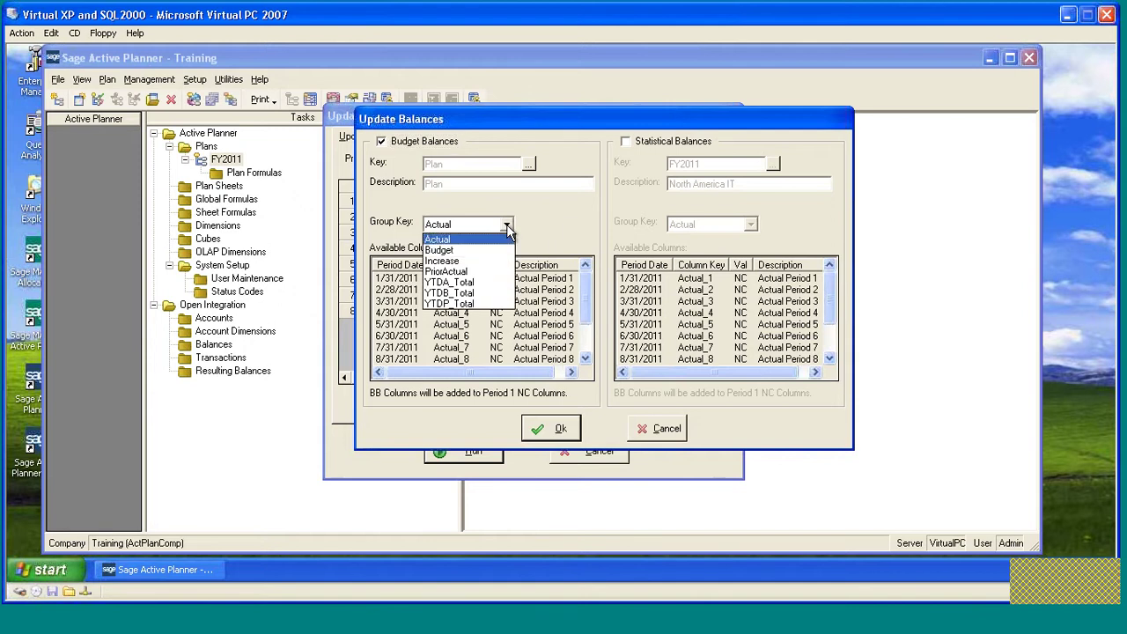
click(465, 250)
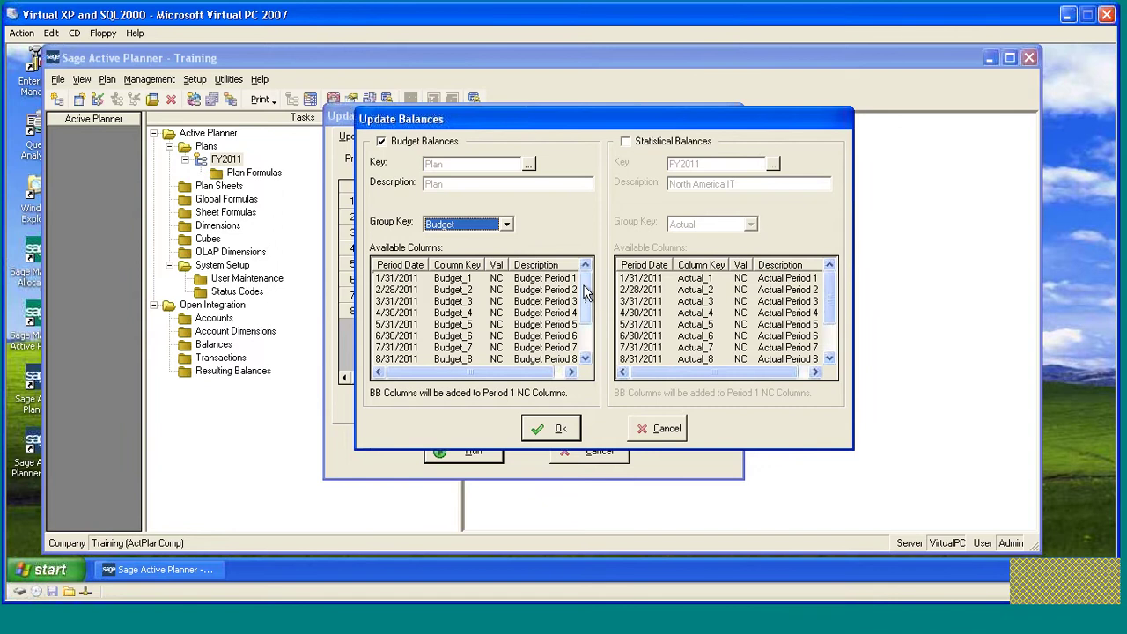
Select all the Budget period columns for the balance update and agree to update the existing Plan budget information
scroll(587, 293, down, 2)
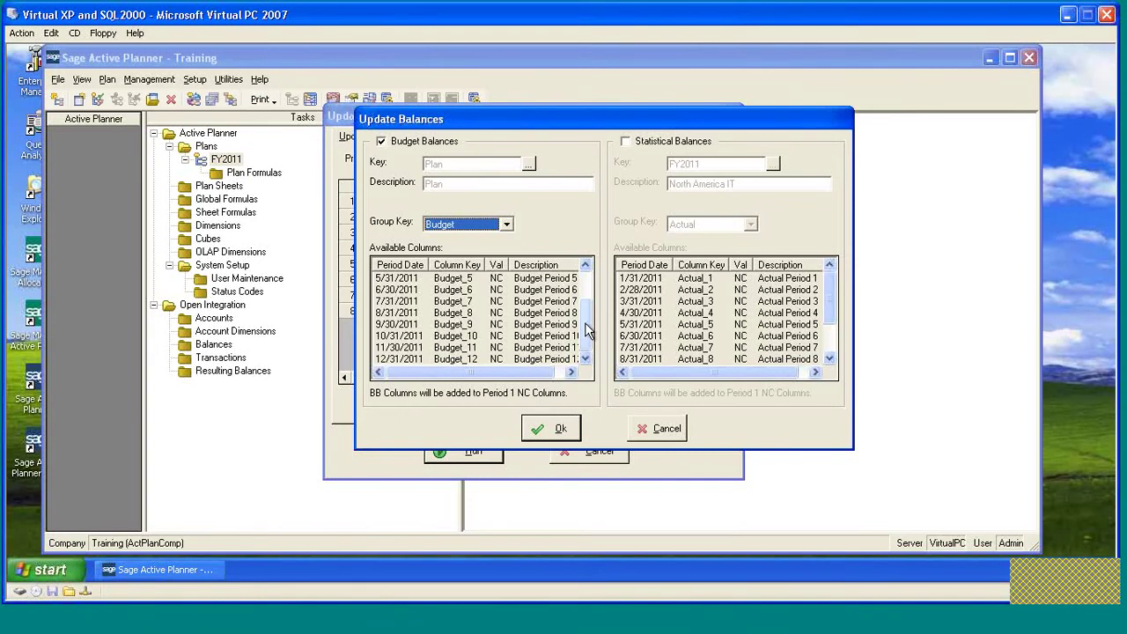
scroll(581, 273, up, 2)
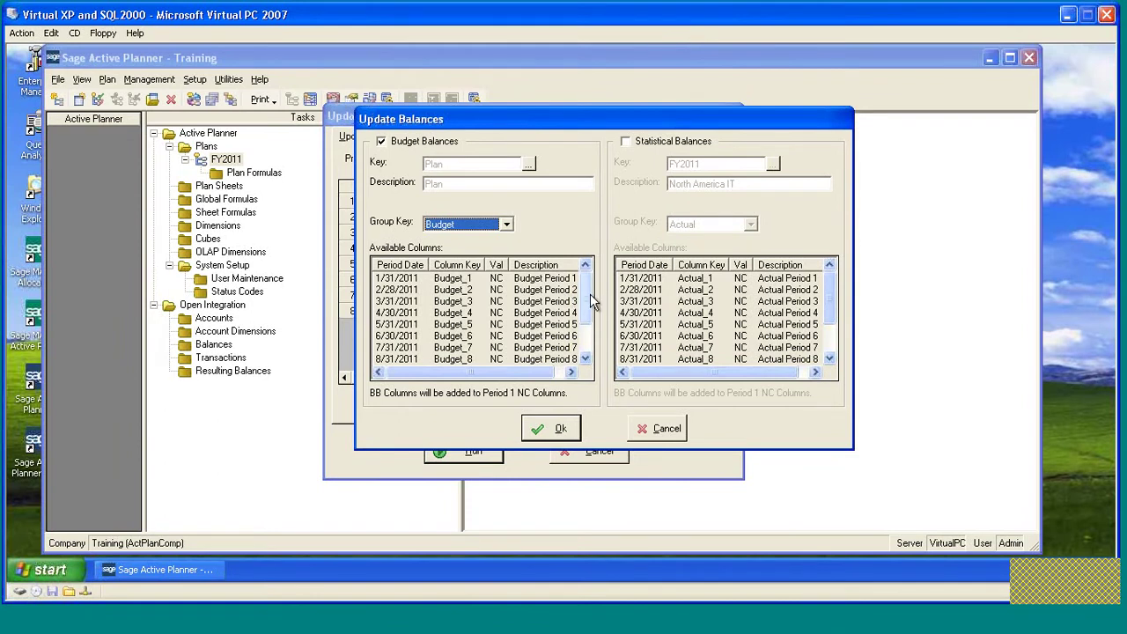
click(399, 300)
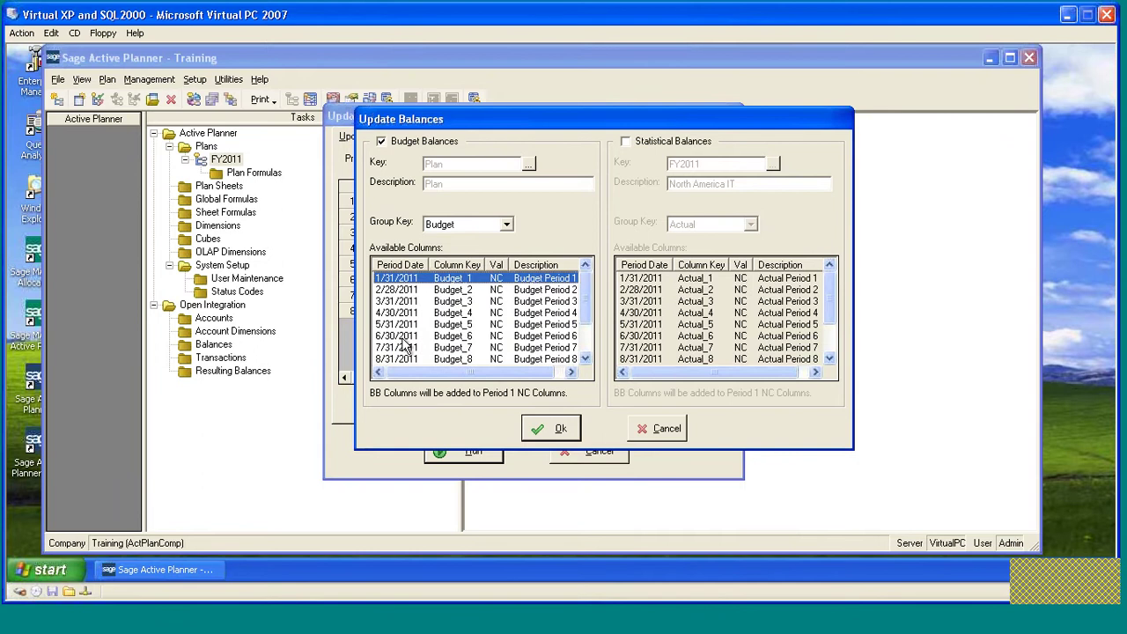
shift+click(399, 290)
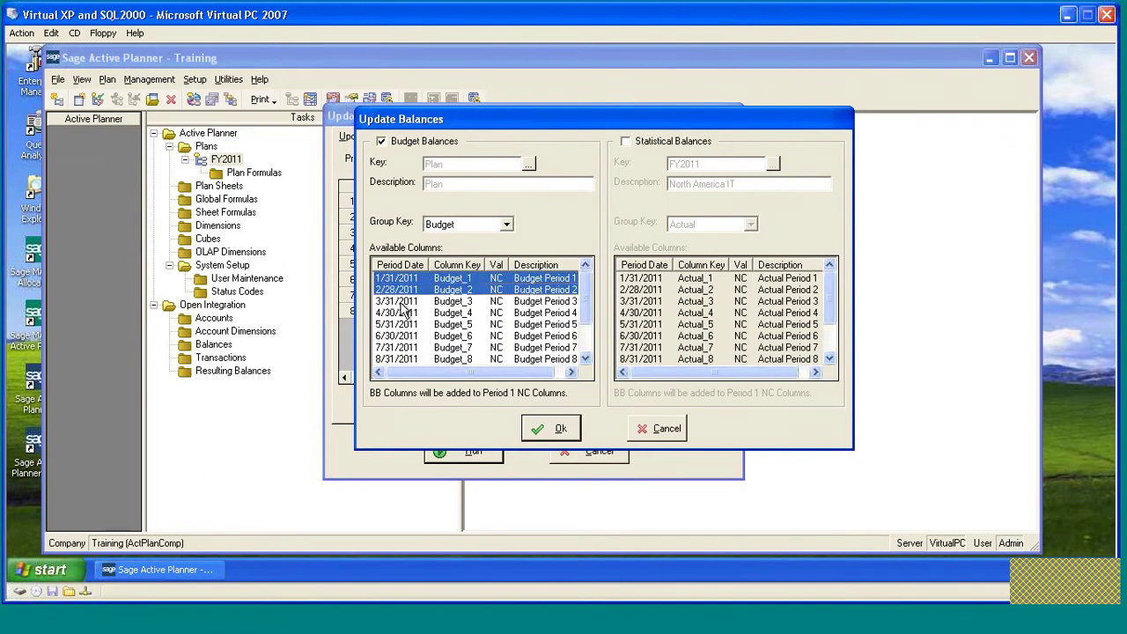
shift+click(401, 301)
shift+click(400, 314)
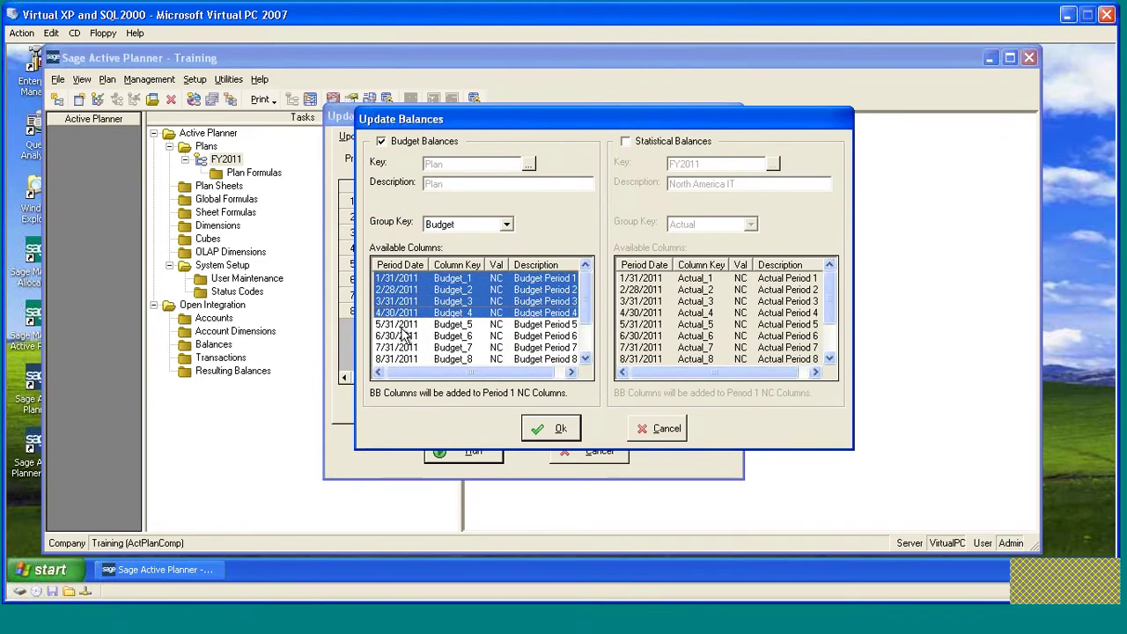
shift+click(406, 336)
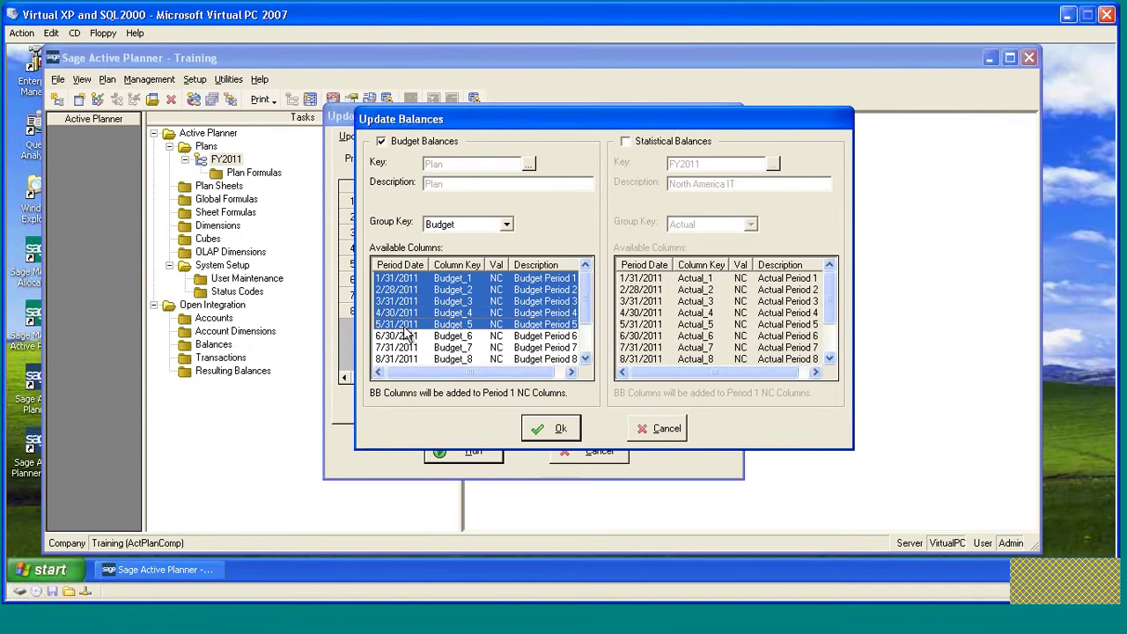
click(401, 280)
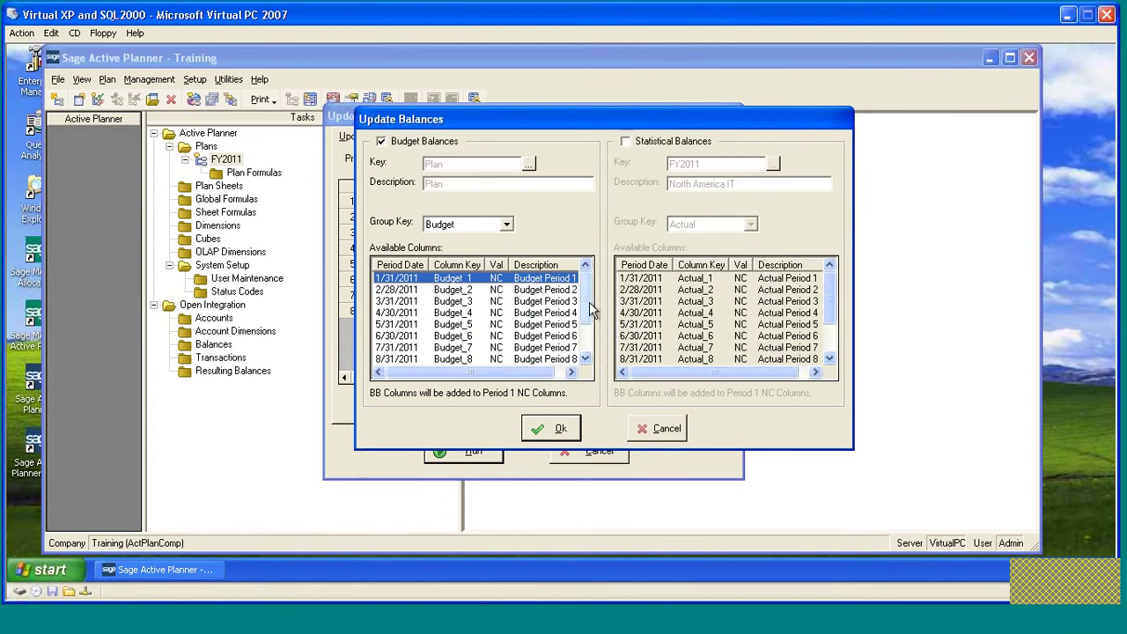
drag(589, 308, 574, 260)
shift+click(433, 359)
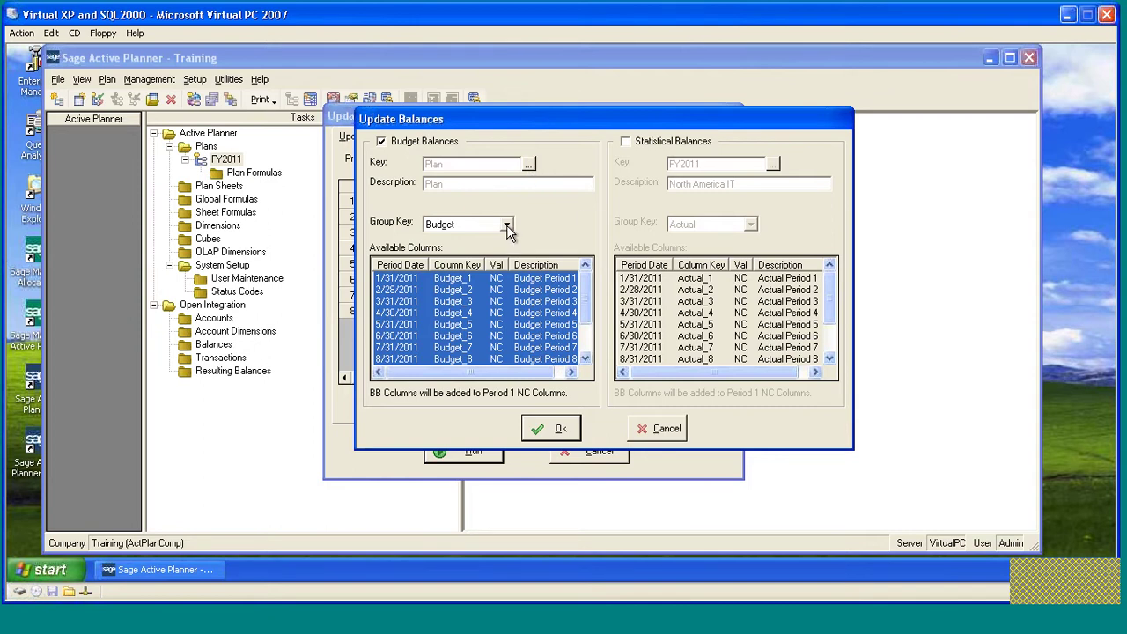
click(550, 428)
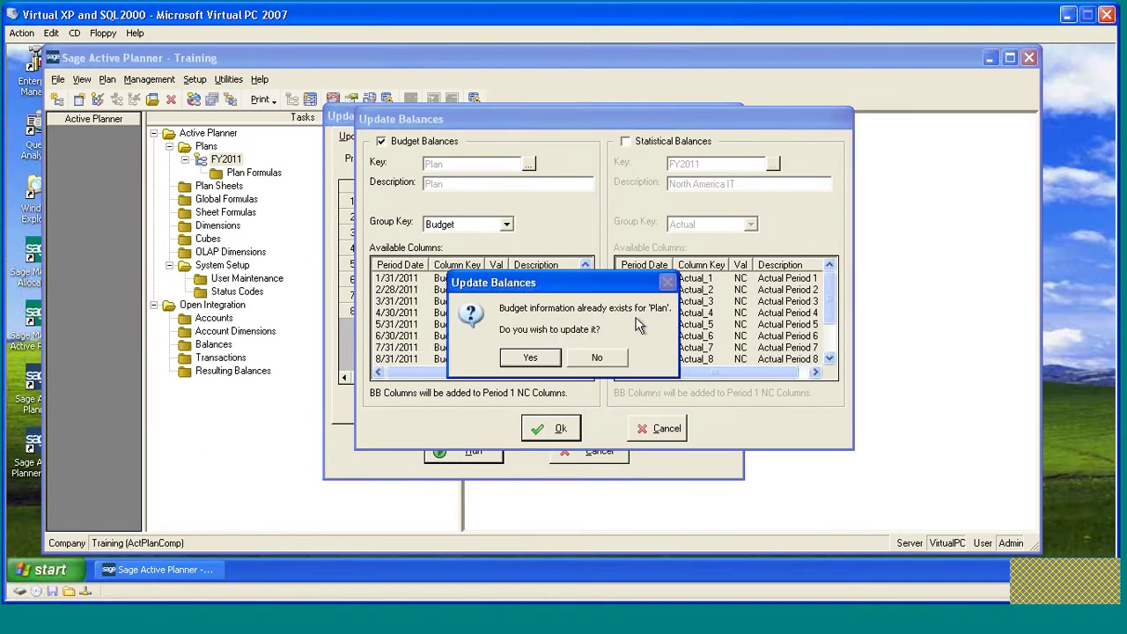
click(529, 361)
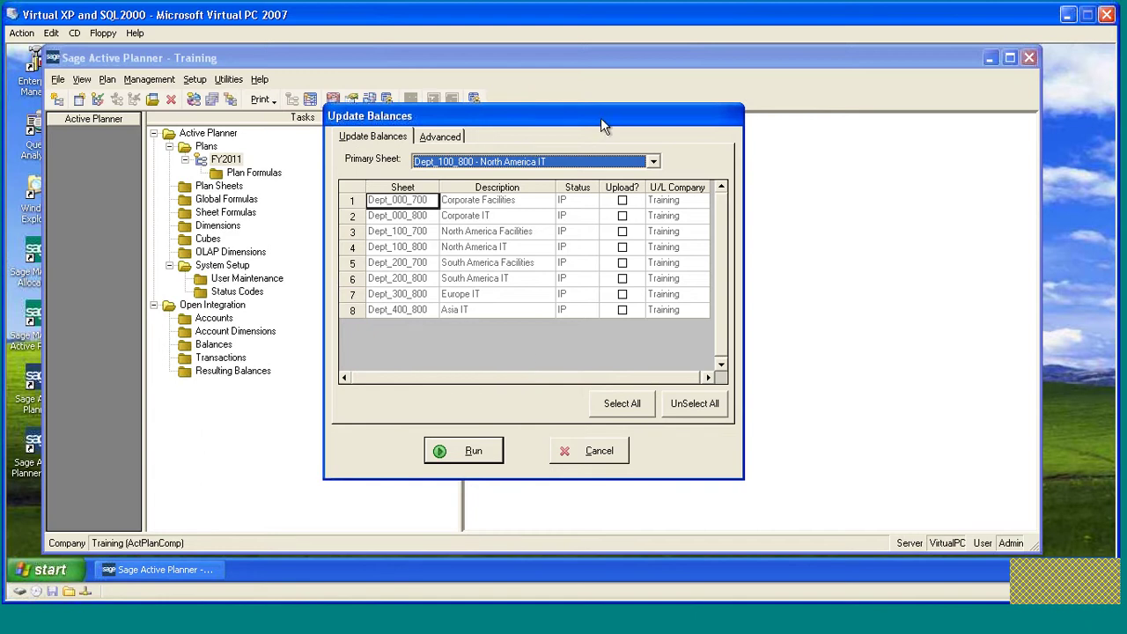
Mark all the department sheets for upload and run the balance update
click(622, 231)
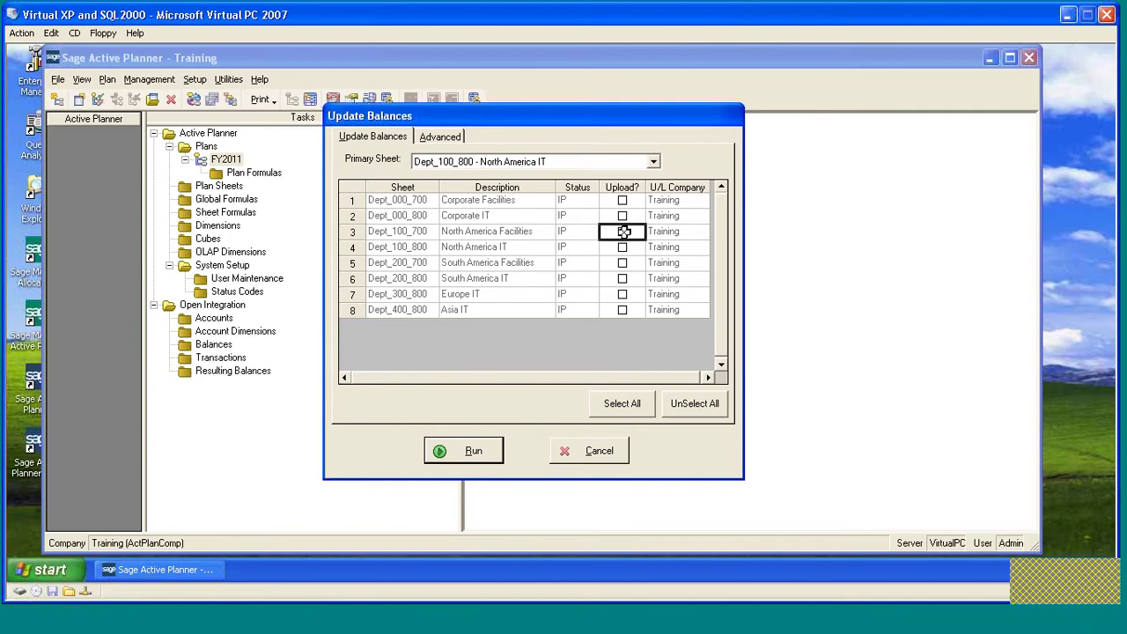
click(622, 263)
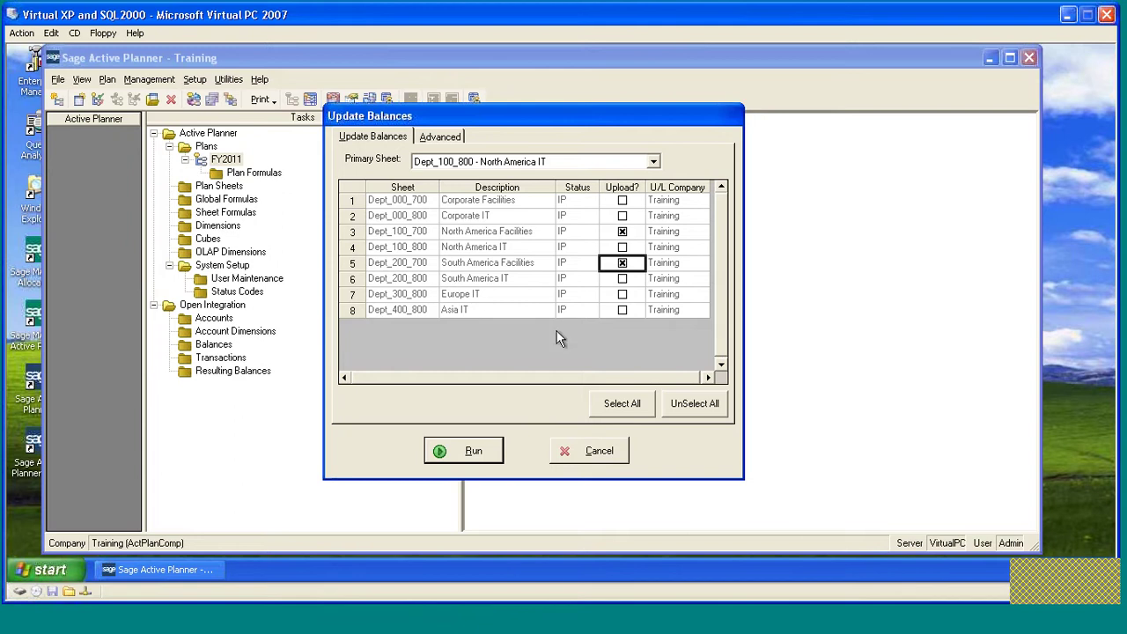
click(624, 404)
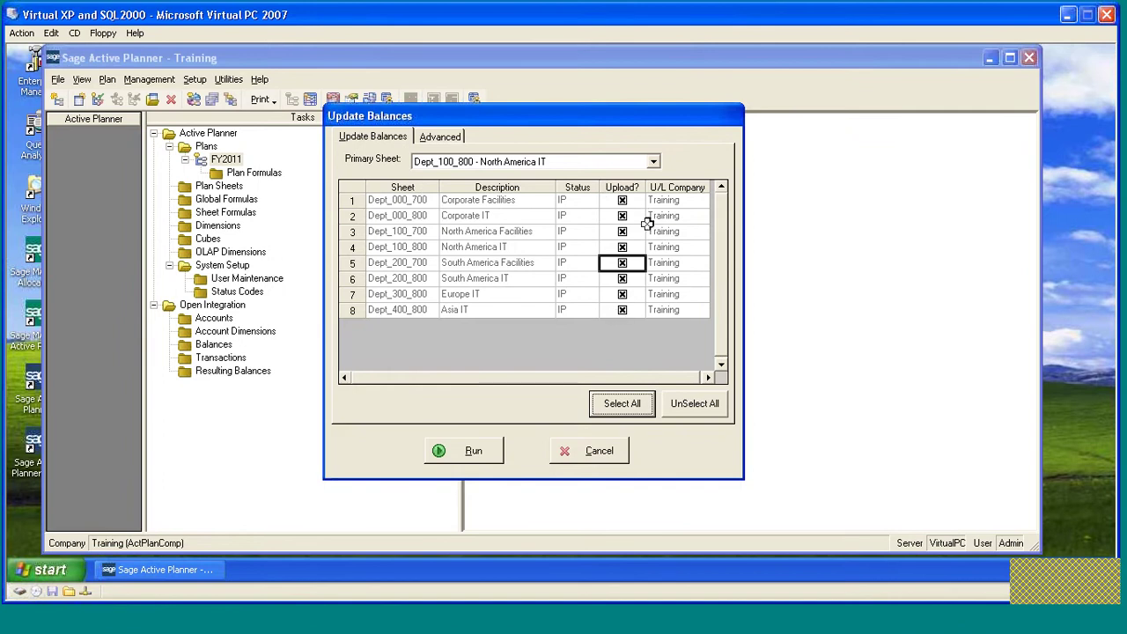
click(469, 457)
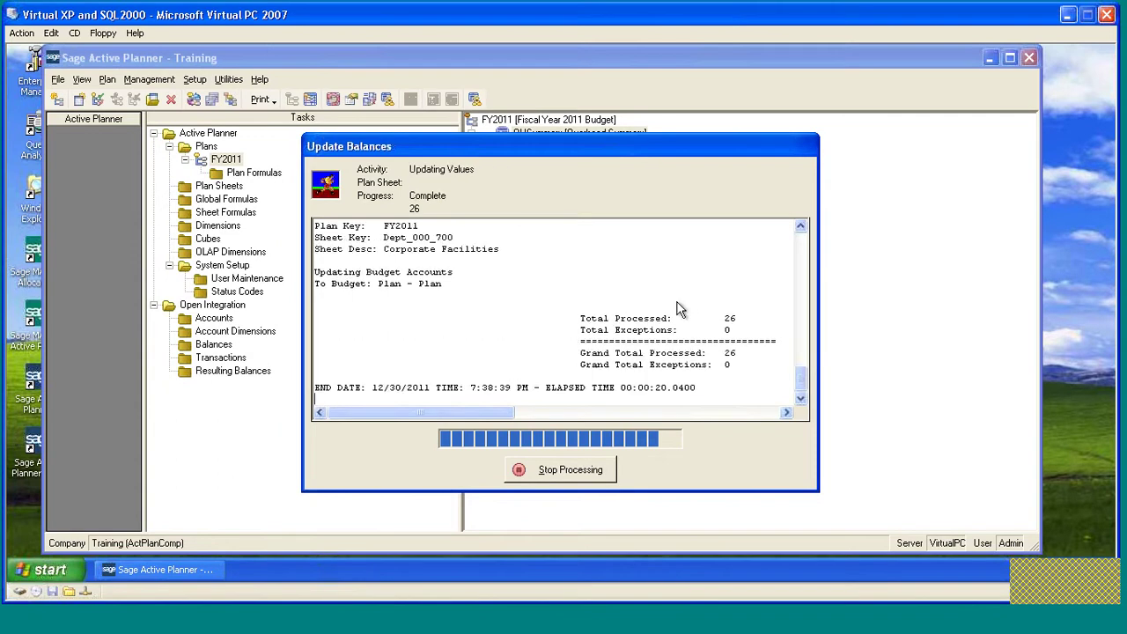
Review the processed and exception totals per sheet in the Update Balances log, and close it
click(801, 226)
click(799, 226)
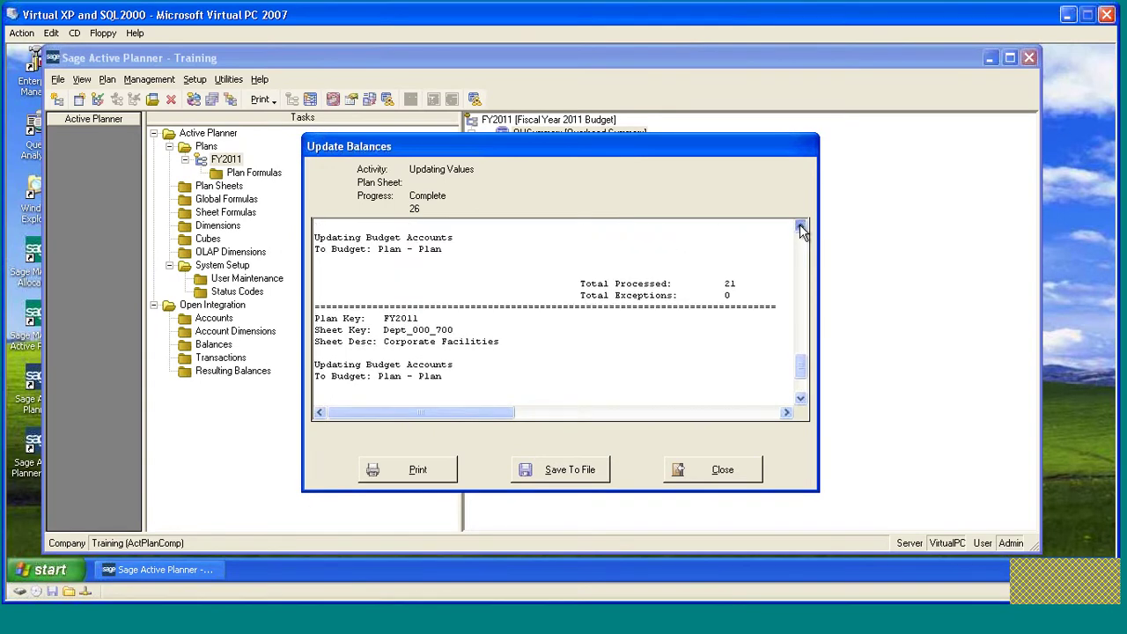
click(799, 226)
click(800, 226)
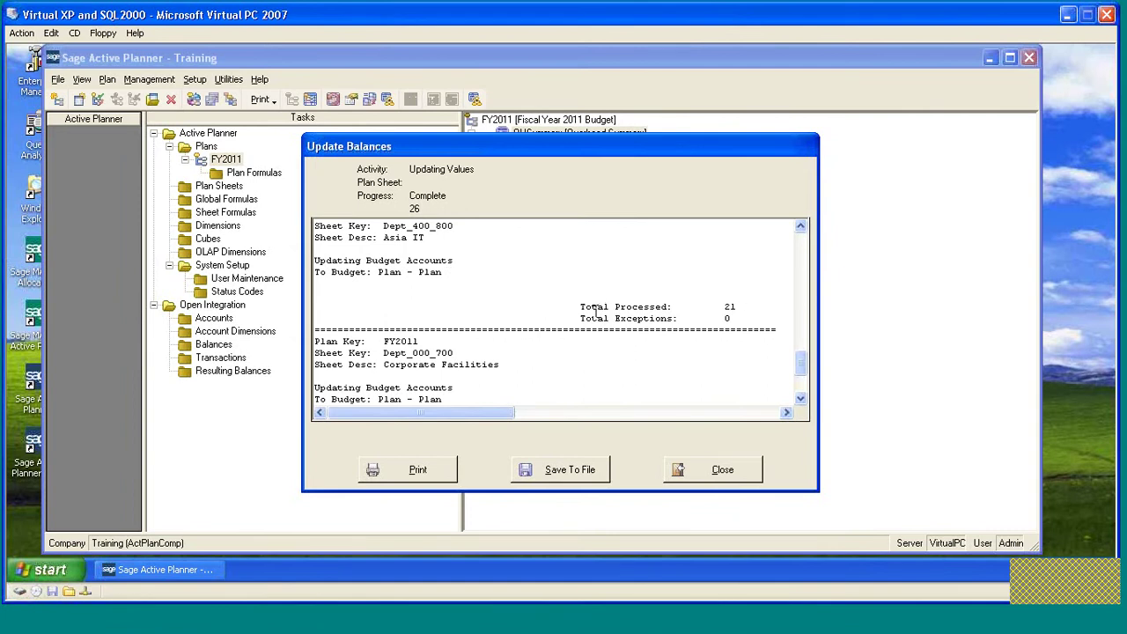
drag(736, 318, 712, 332)
click(318, 283)
double_click(727, 318)
click(741, 471)
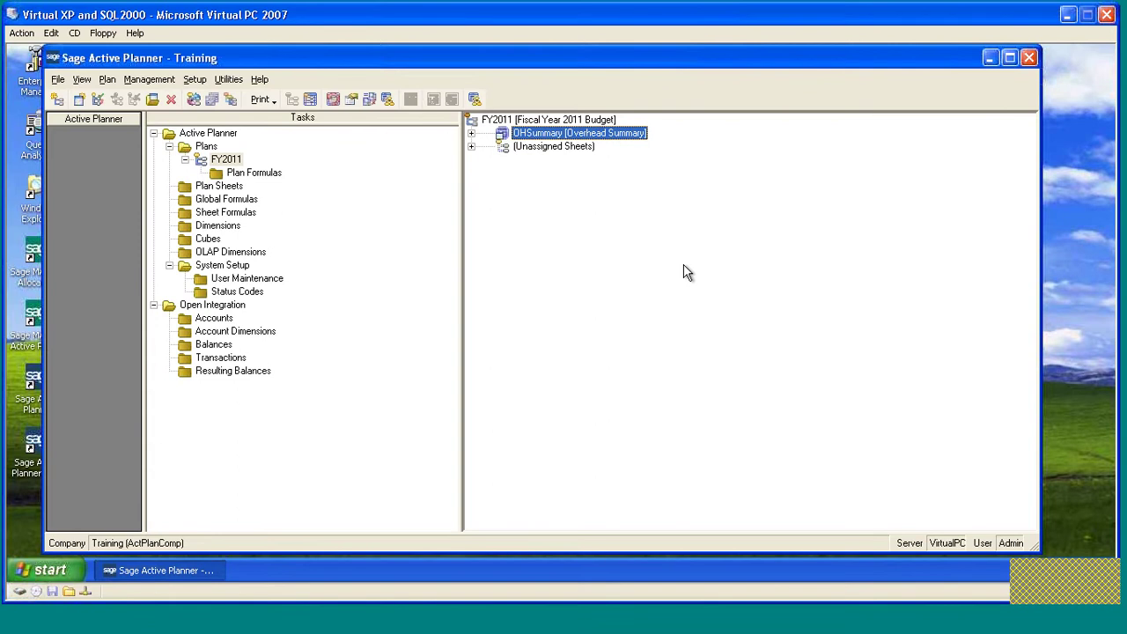
Open the Budget Plan record in Resulting Balances, examine its balance codes, accounts and period amounts, and close it
click(185, 372)
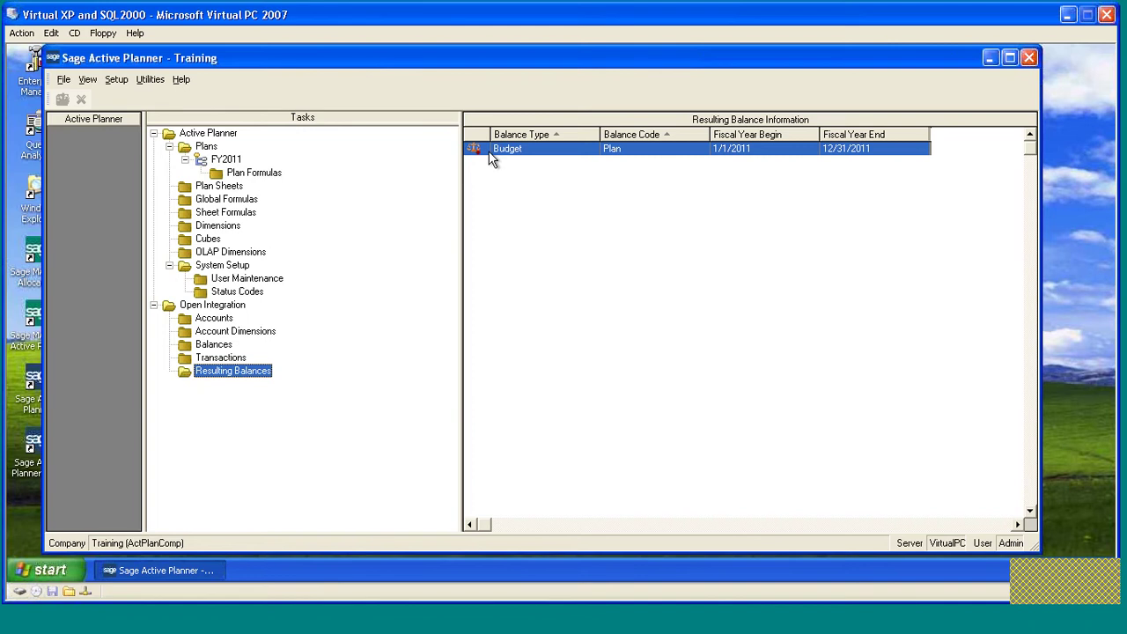
right_click(523, 148)
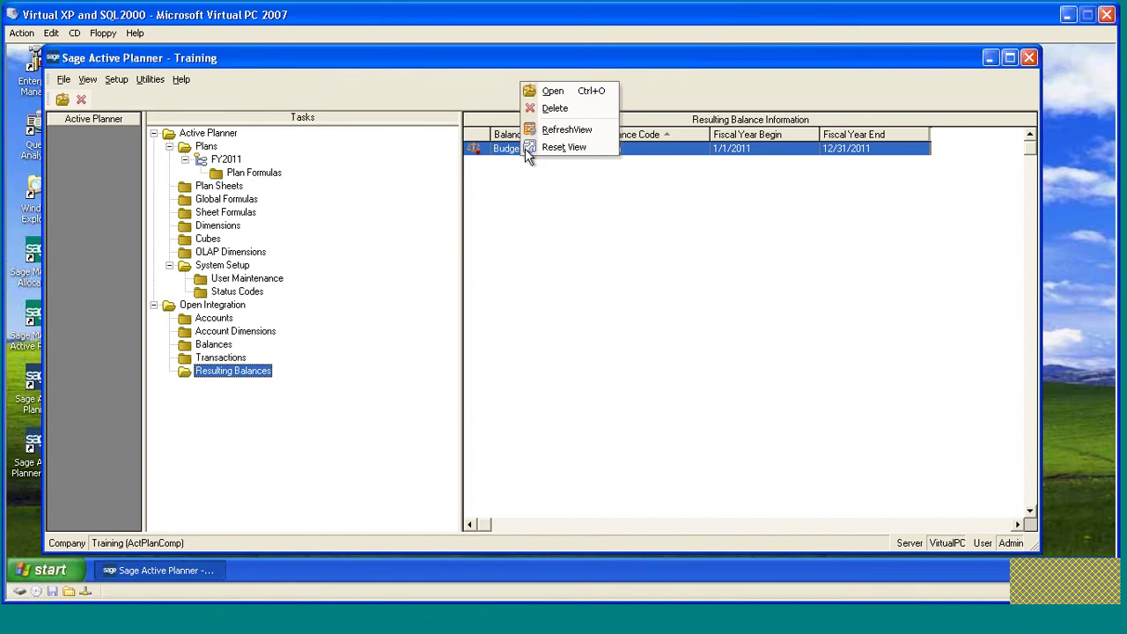
click(581, 91)
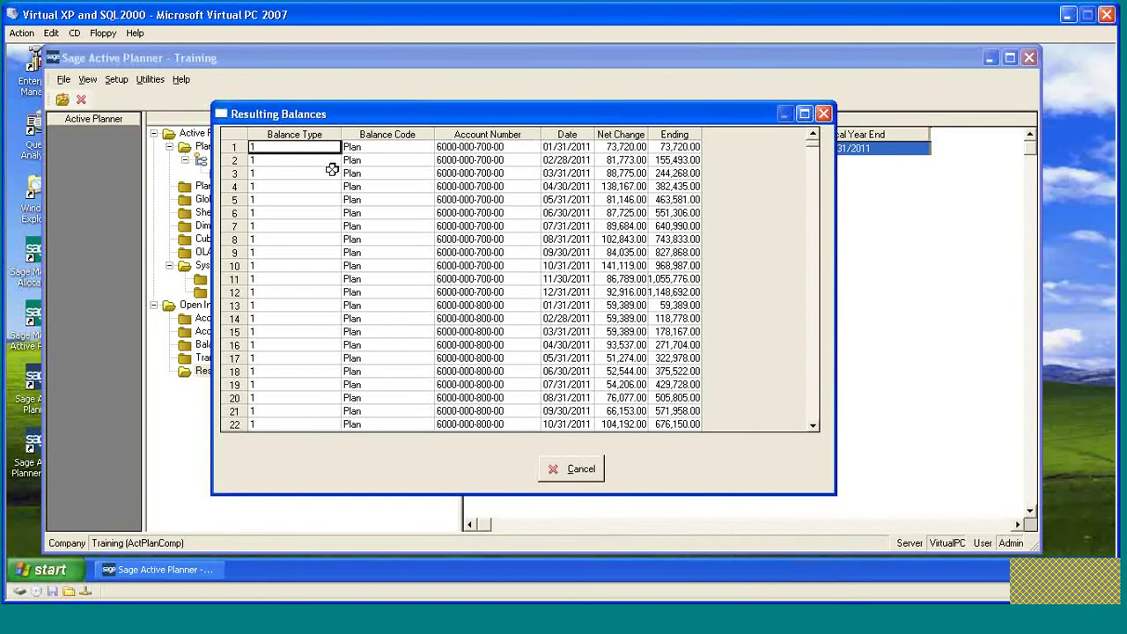
click(385, 148)
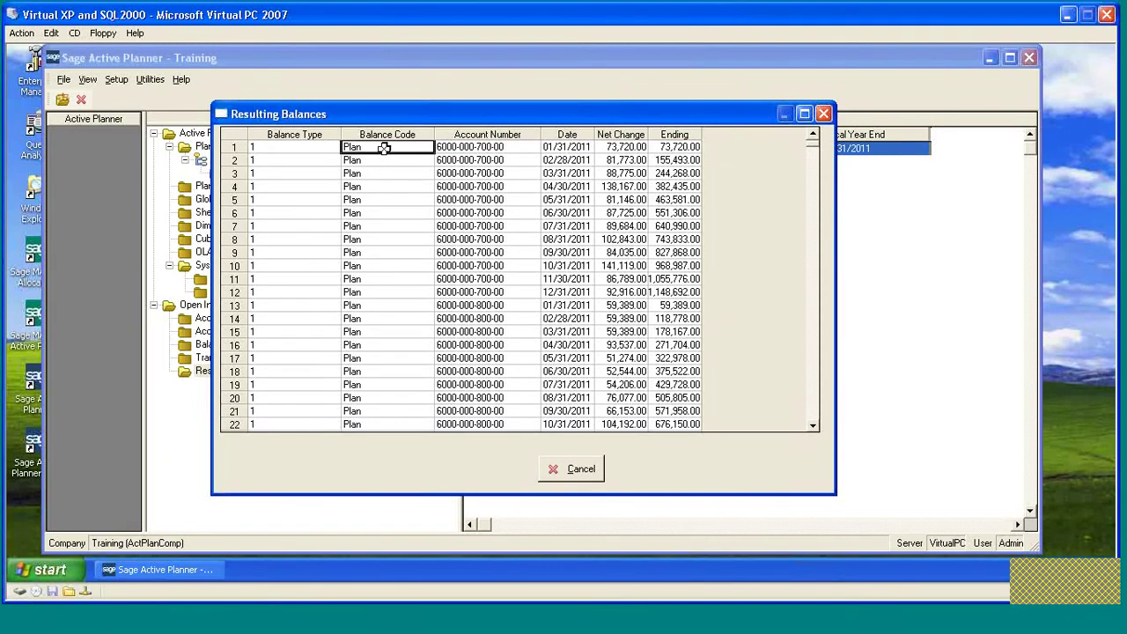
click(385, 159)
click(385, 171)
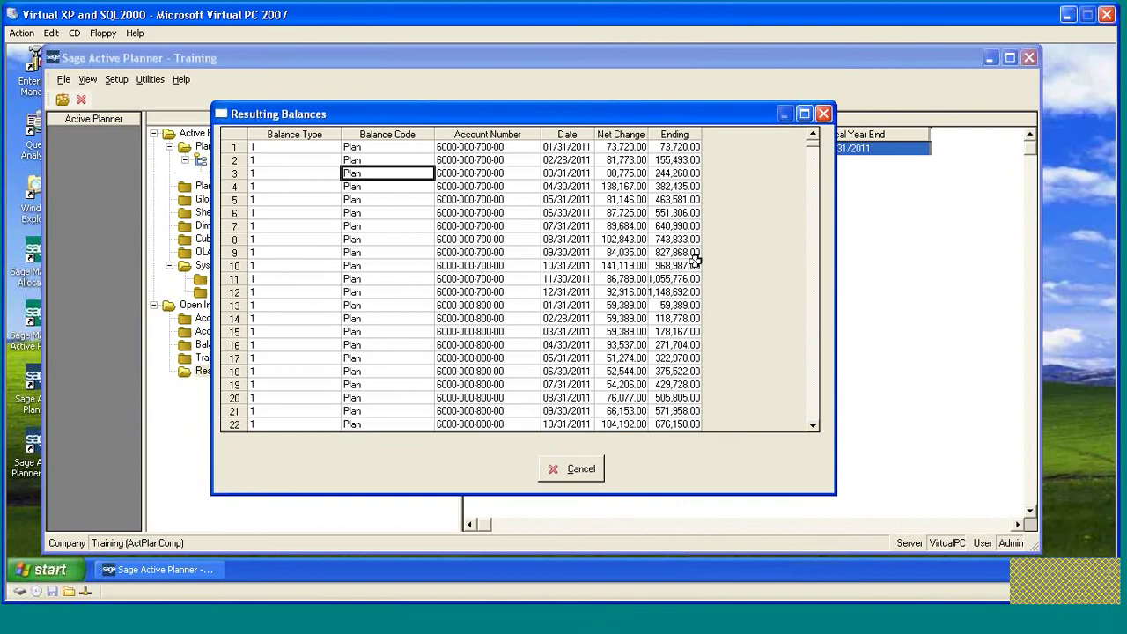
click(581, 476)
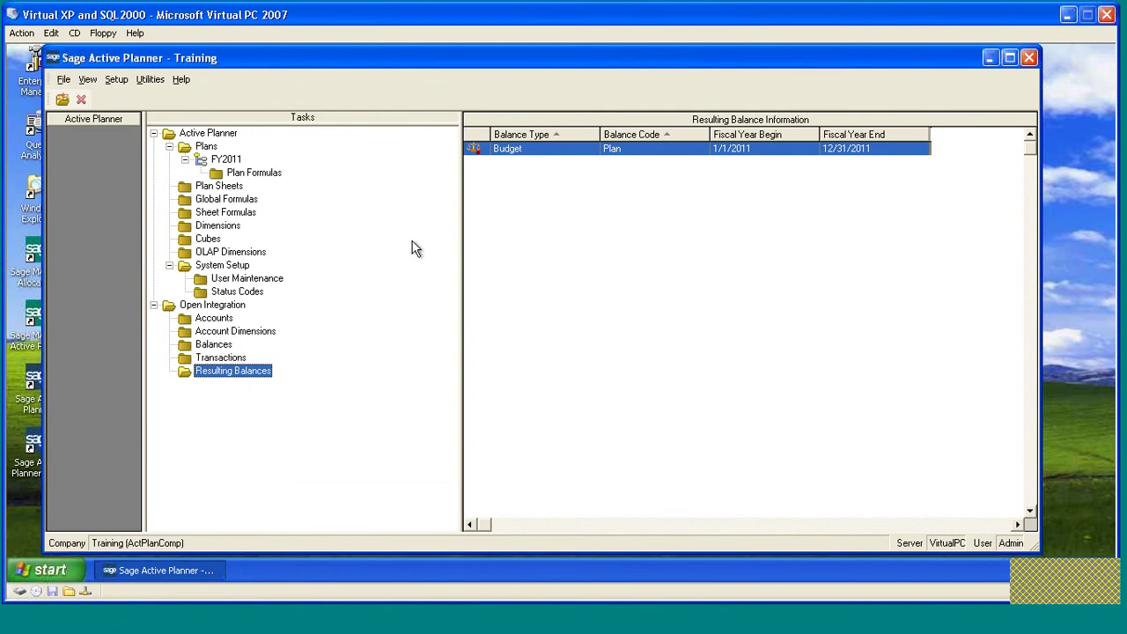
right_click(522, 149)
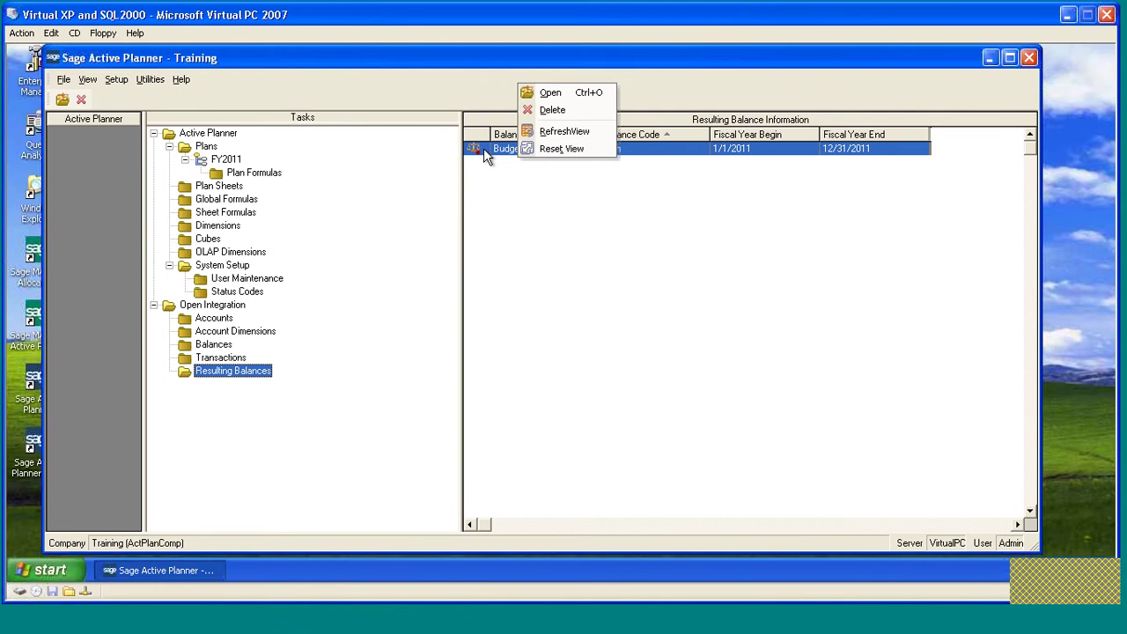
click(571, 109)
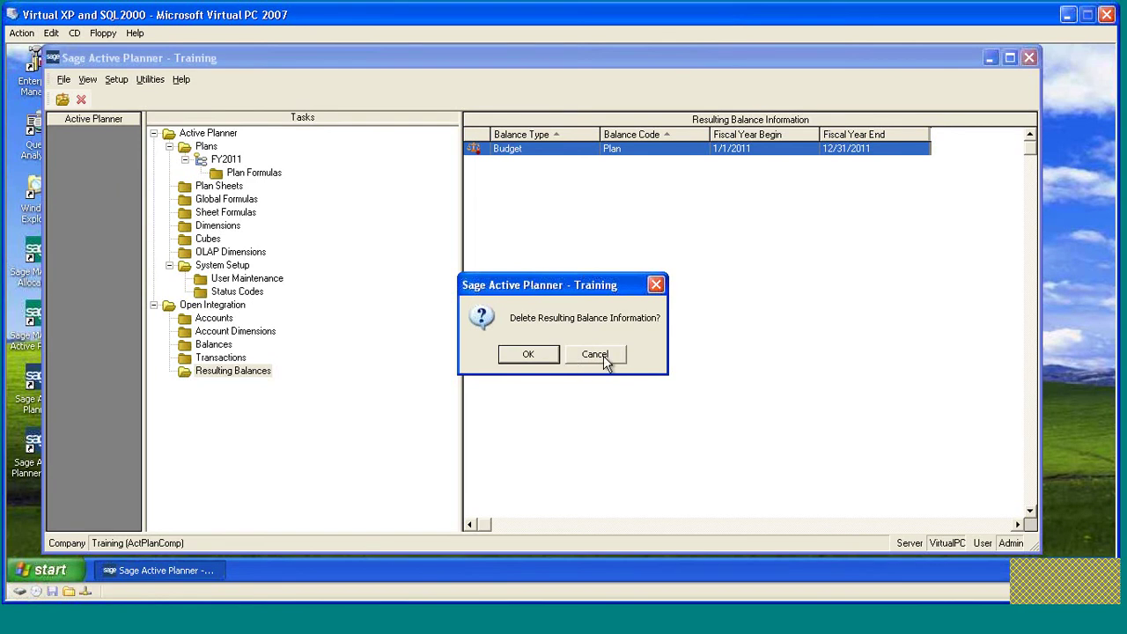
click(606, 356)
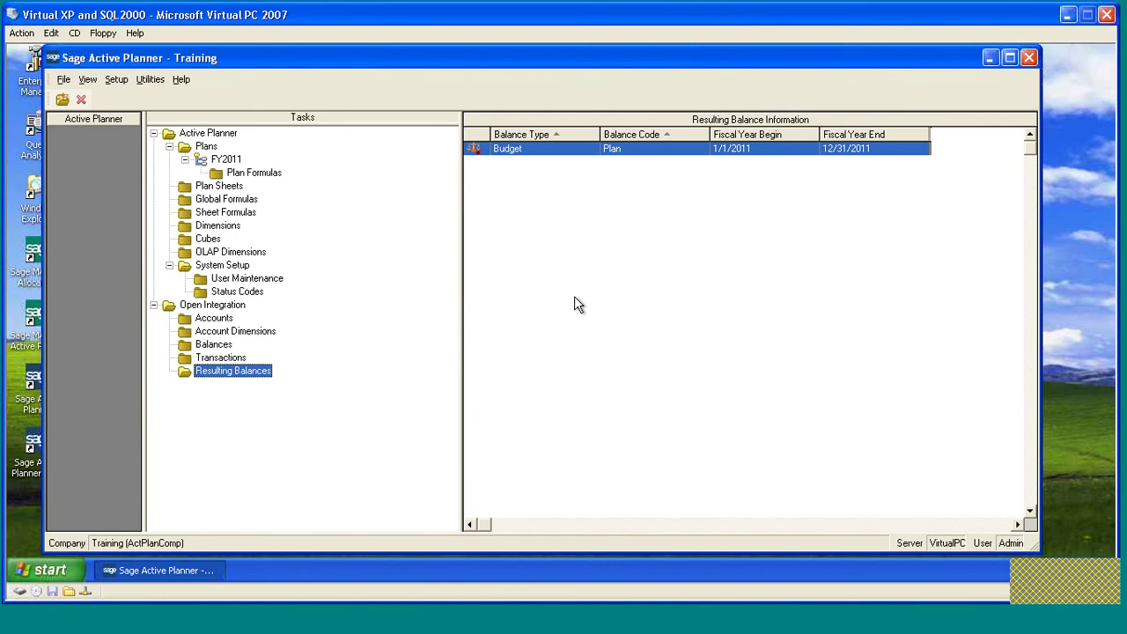